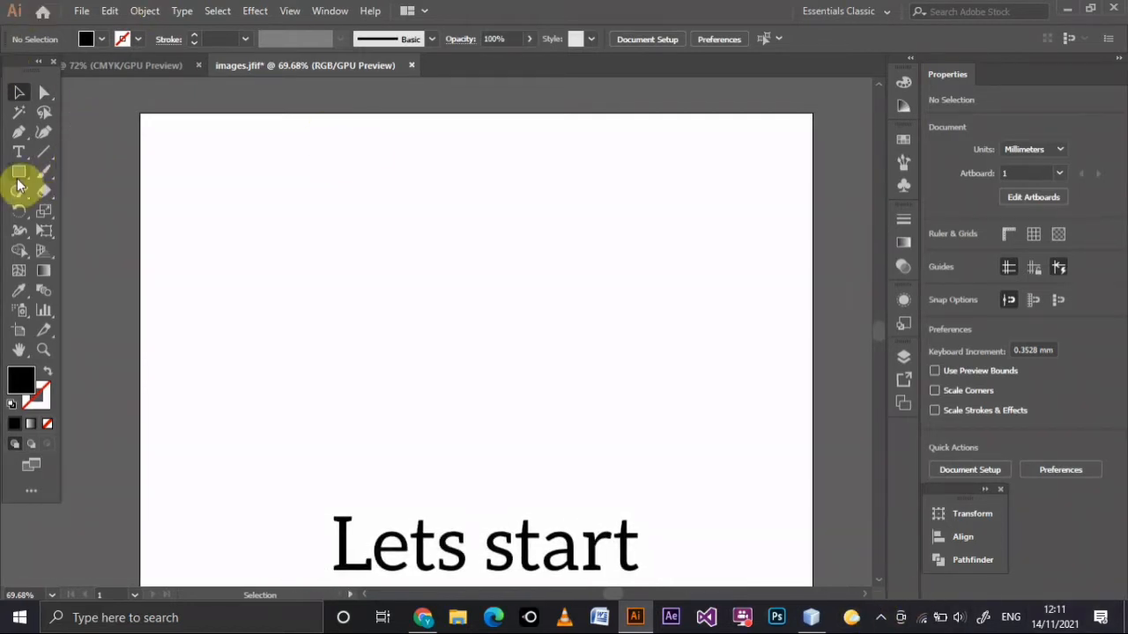
Add the letter D as a text object in the upper part of the artboard.
{"action": "left_click", "coordinate": [18, 151]}
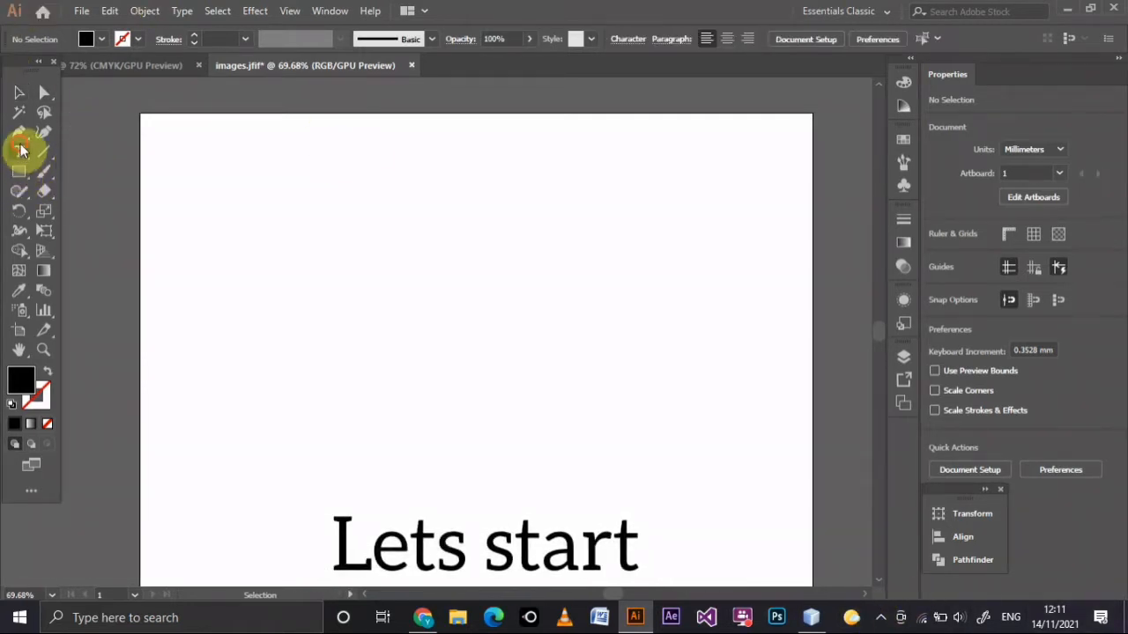
{"action": "left_click", "coordinate": [314, 246]}
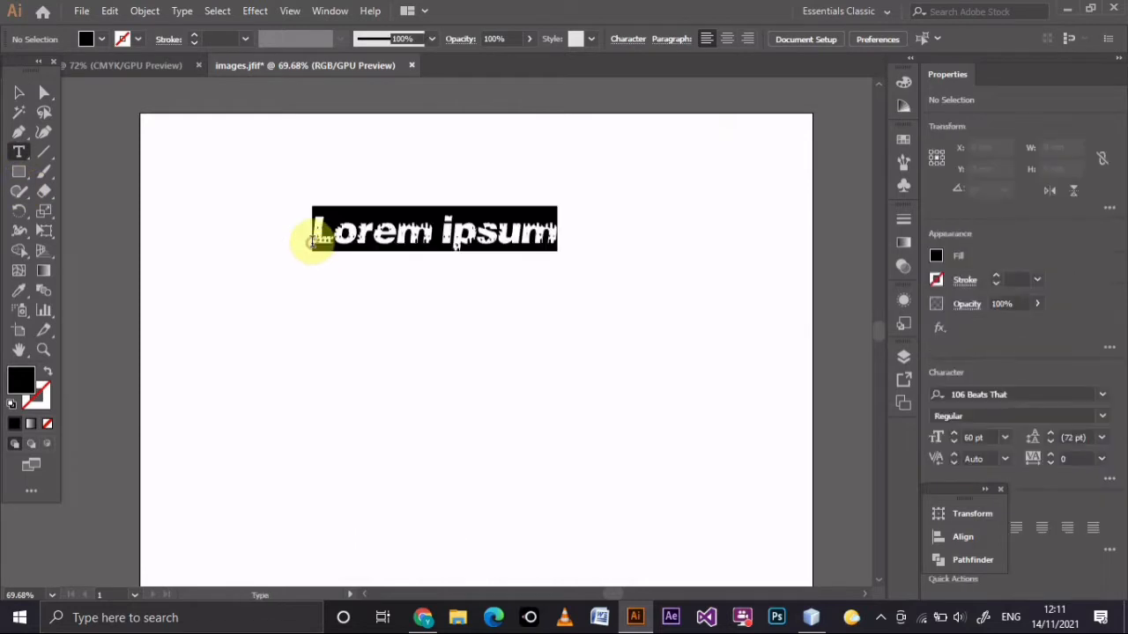
{"action": "type", "text": "D"}
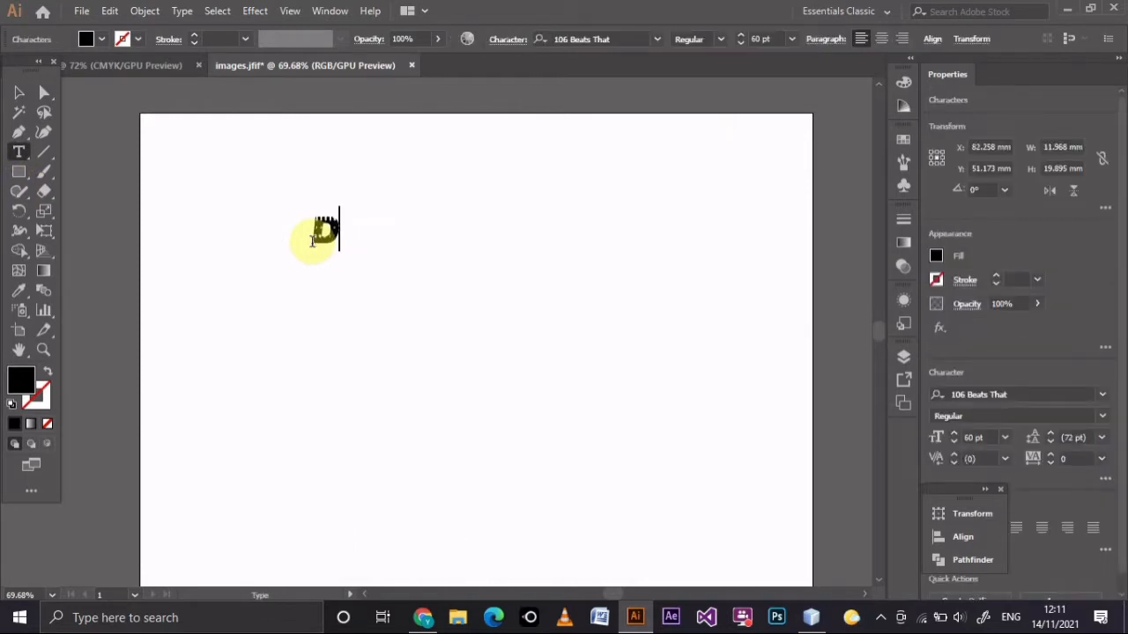
Set the letter D's font size to 500 pt.
{"action": "left_click", "coordinate": [763, 39]}
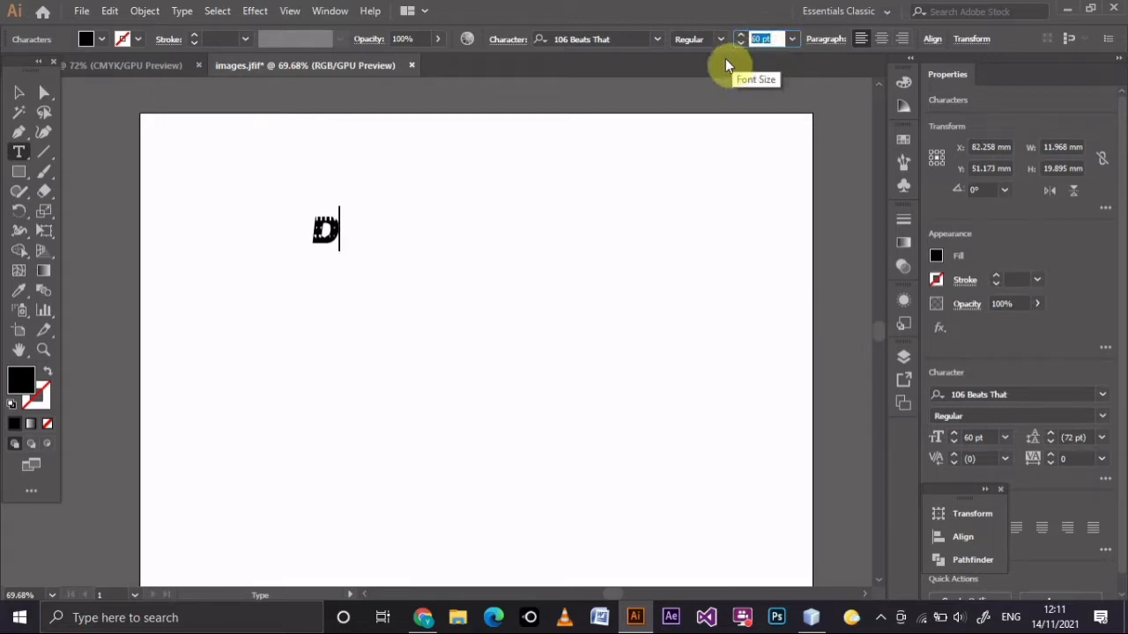
{"action": "type", "text": "500"}
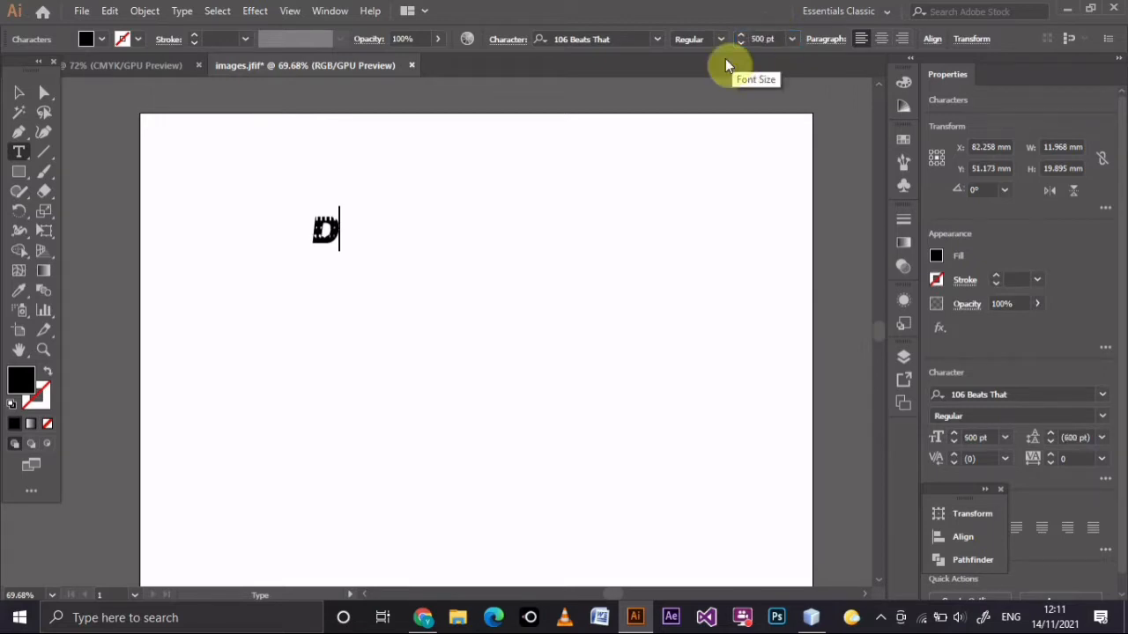
{"action": "left_click", "coordinate": [18, 93]}
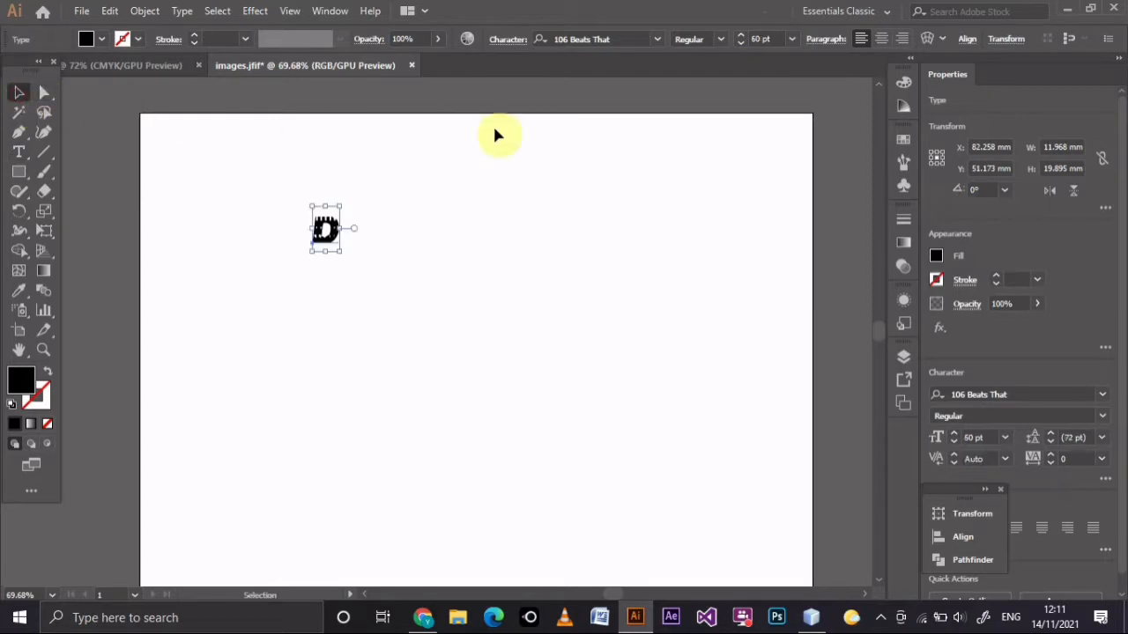
{"action": "left_click", "coordinate": [758, 38]}
{"action": "type", "text": "500"}
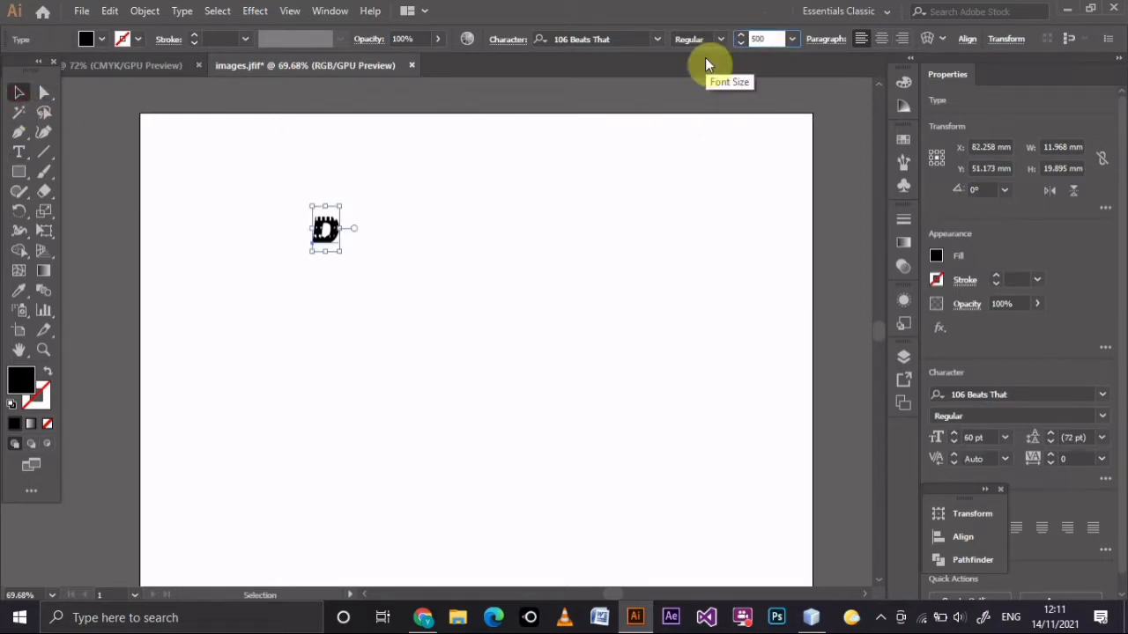
{"action": "key", "text": "Return"}
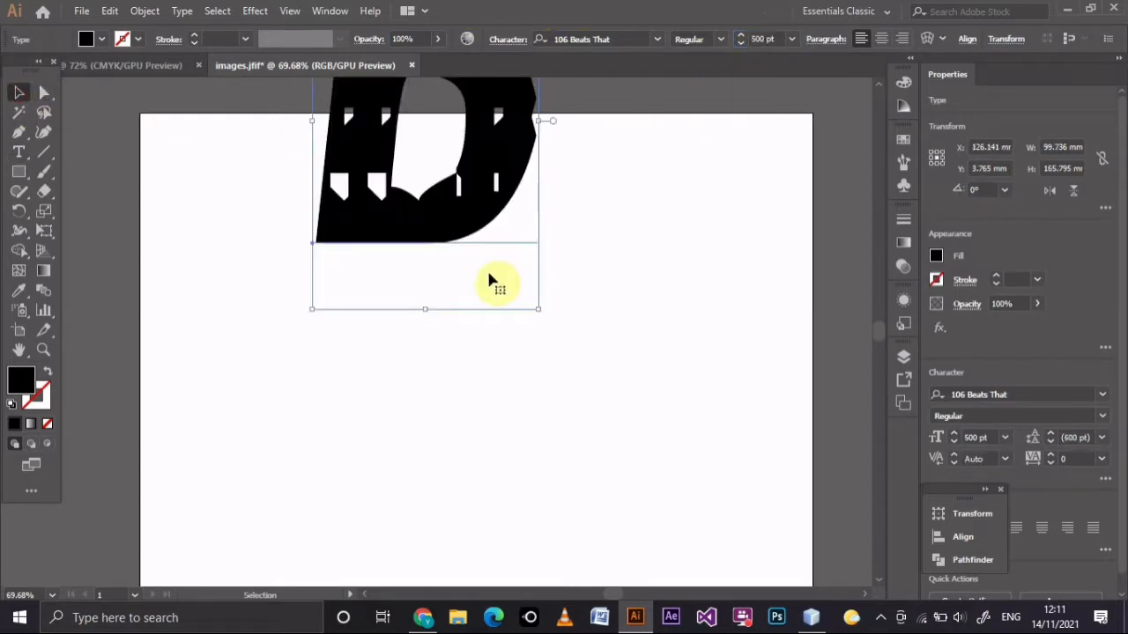
Move the letter D down so it lies within the artboard and change its font to Myriad Pro.
{"action": "left_click_drag", "start_coordinate": [466, 218], "coordinate": [462, 404]}
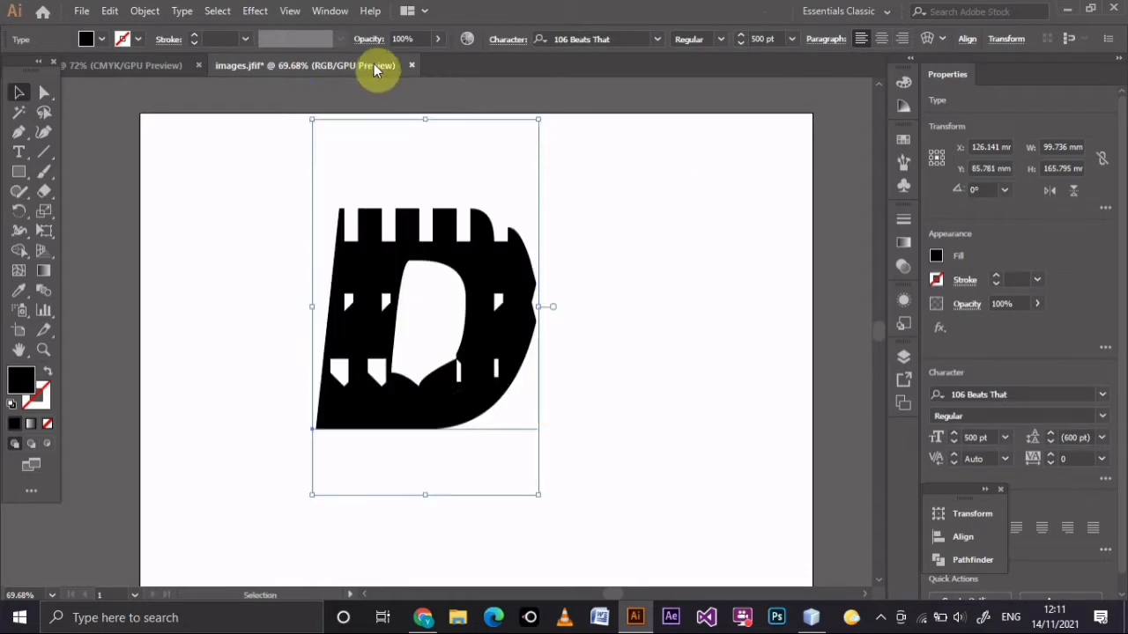
{"action": "left_click", "coordinate": [657, 39]}
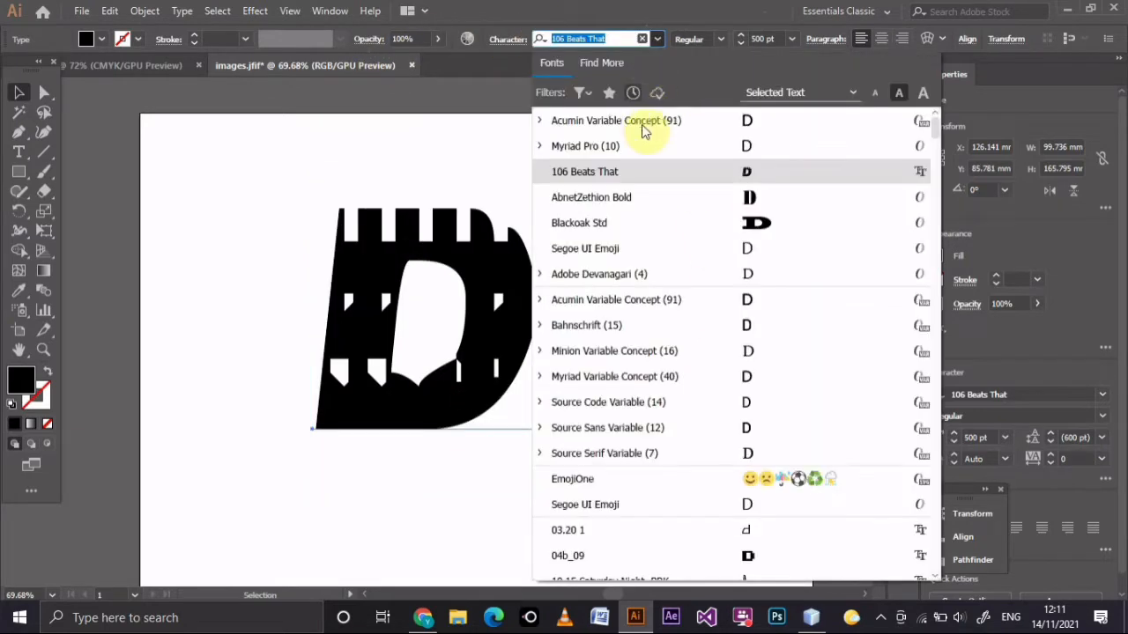
{"action": "left_click", "coordinate": [652, 146]}
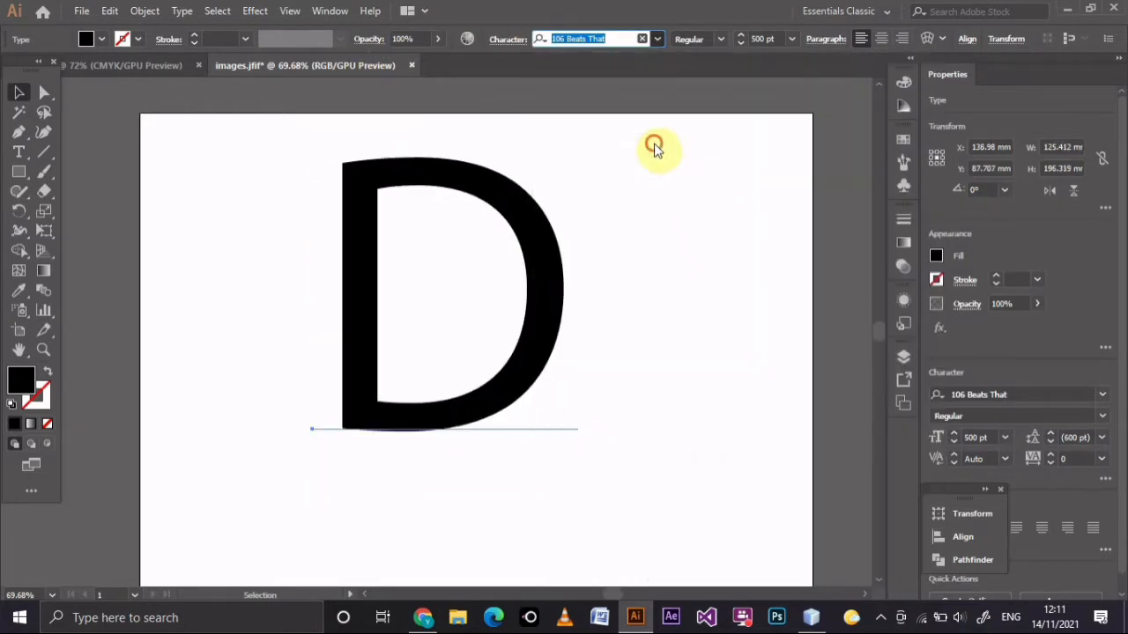
Convert the letter D to outlines and move it slightly lower on the artboard.
{"action": "right_click", "coordinate": [536, 227]}
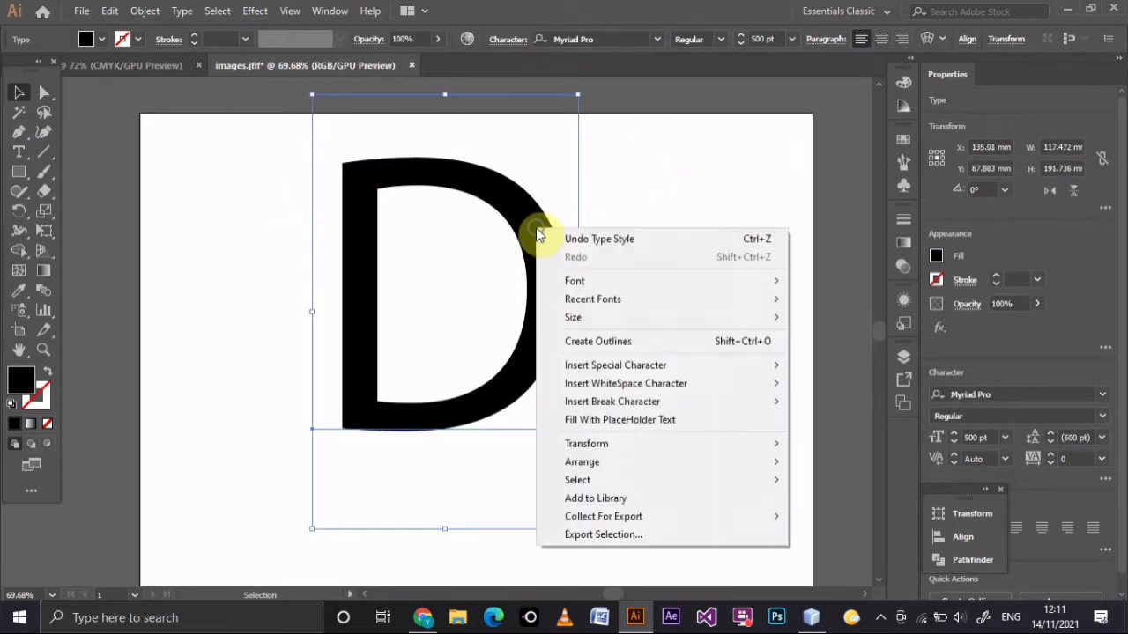
{"action": "left_click", "coordinate": [603, 342]}
{"action": "left_click", "coordinate": [677, 272]}
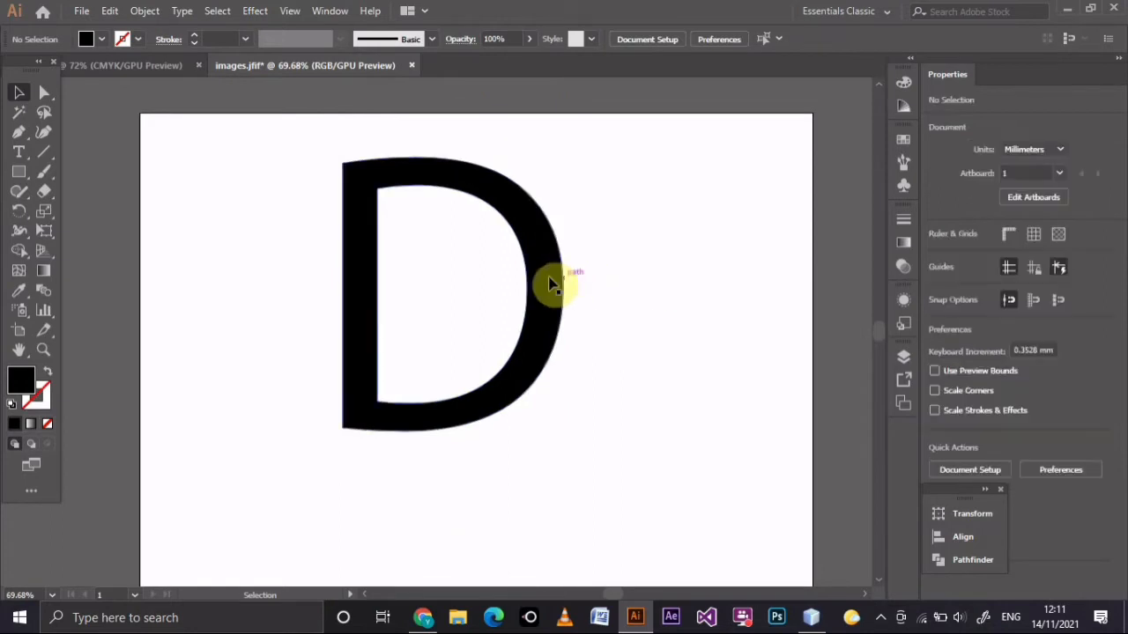
{"action": "left_click_drag", "start_coordinate": [551, 281], "coordinate": [559, 338]}
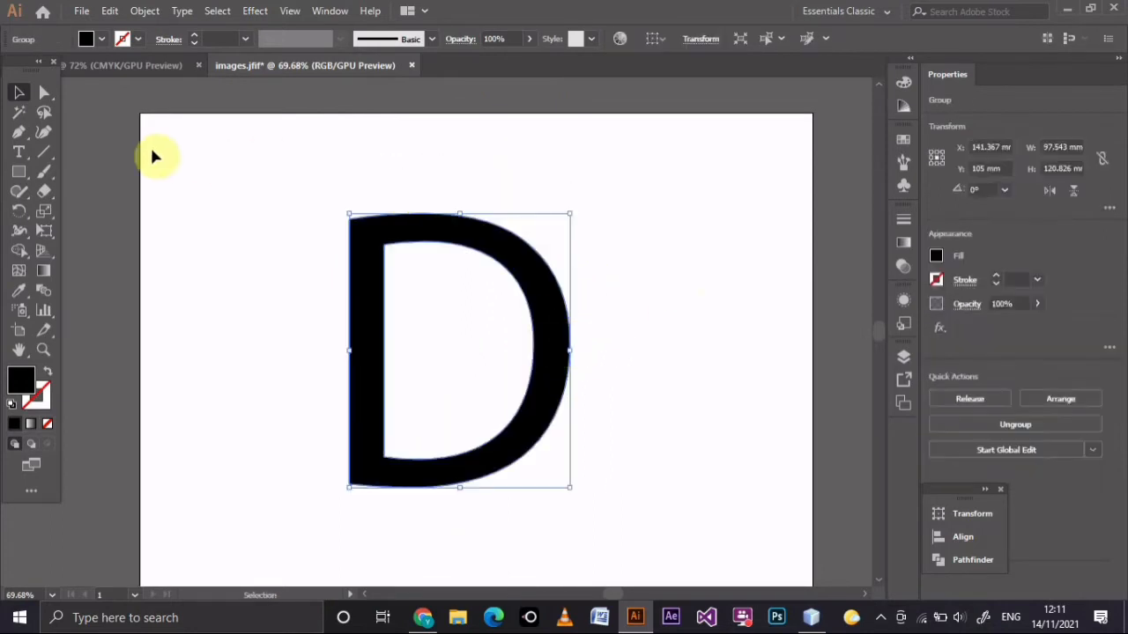
Draw a thin horizontal black rectangle about 168 mm by 8 mm above the letter D.
{"action": "left_click", "coordinate": [19, 171]}
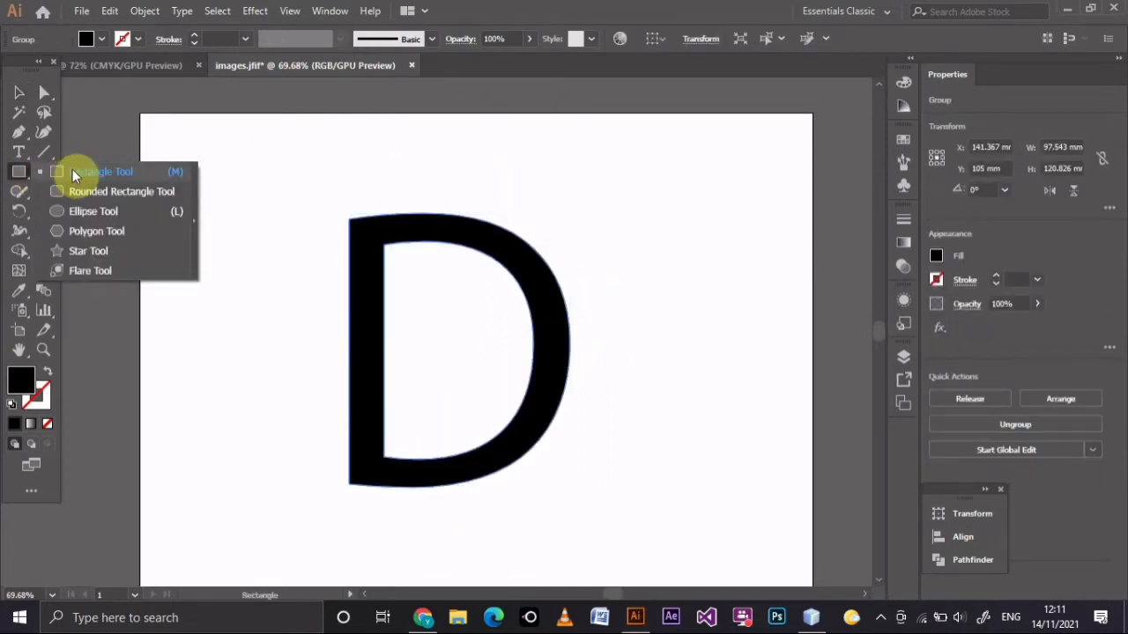
{"action": "left_click", "coordinate": [73, 173]}
{"action": "left_click_drag", "start_coordinate": [350, 142], "coordinate": [730, 157]}
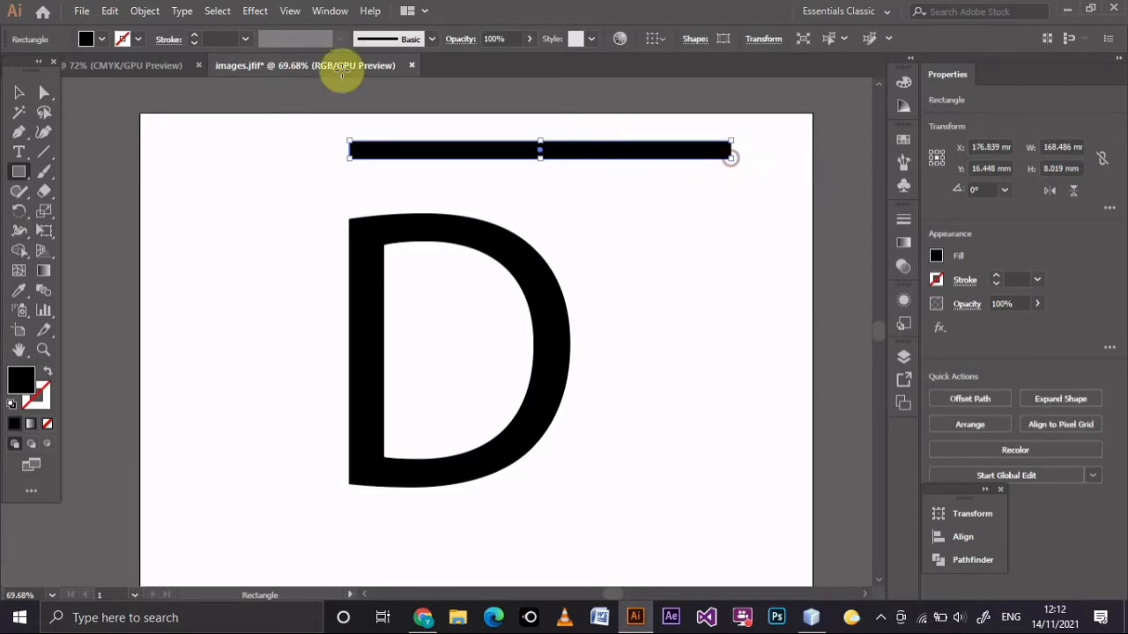
Rotate the thin rectangle to about 54° and position it as a diagonal slash across the letter D.
{"action": "left_click", "coordinate": [18, 91]}
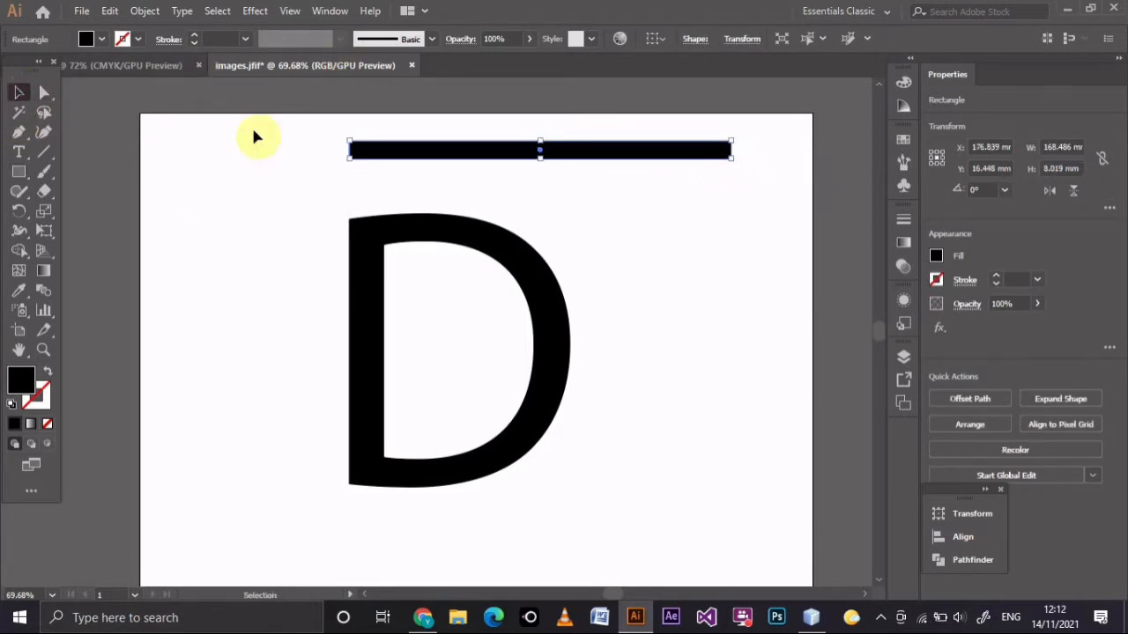
{"action": "left_click_drag", "start_coordinate": [742, 158], "coordinate": [747, 114]}
{"action": "left_click_drag", "start_coordinate": [617, 151], "coordinate": [546, 320]}
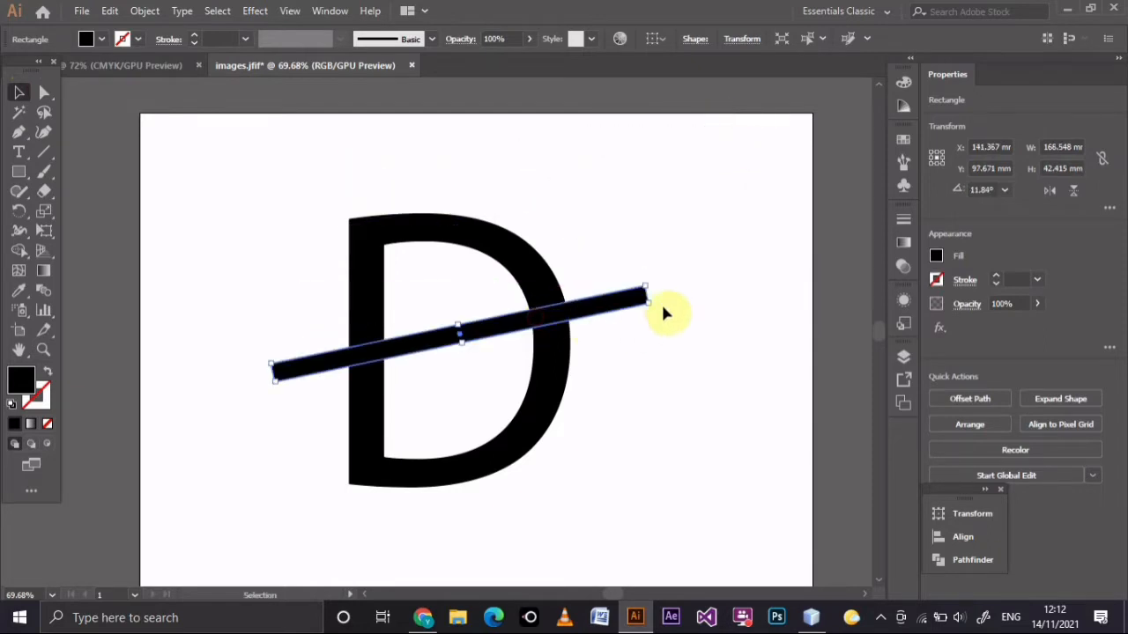
{"action": "left_click_drag", "start_coordinate": [656, 303], "coordinate": [618, 137]}
{"action": "left_click_drag", "start_coordinate": [545, 213], "coordinate": [534, 240]}
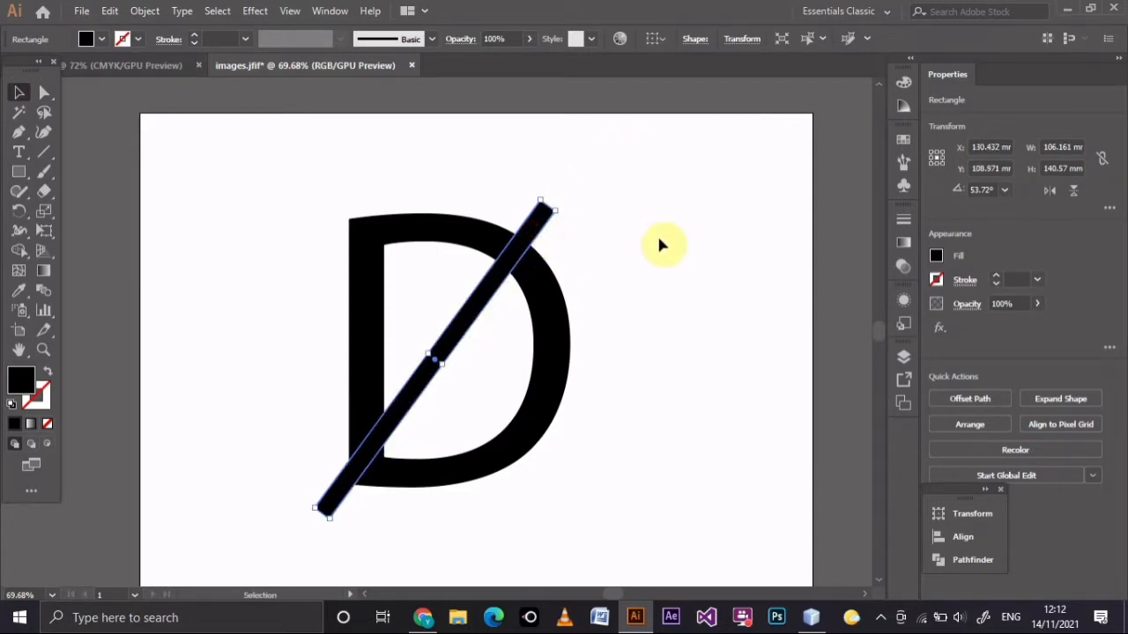
Nudge the diagonal bar about 0.7 mm right and 0.7 mm down.
{"action": "left_click", "coordinate": [662, 245]}
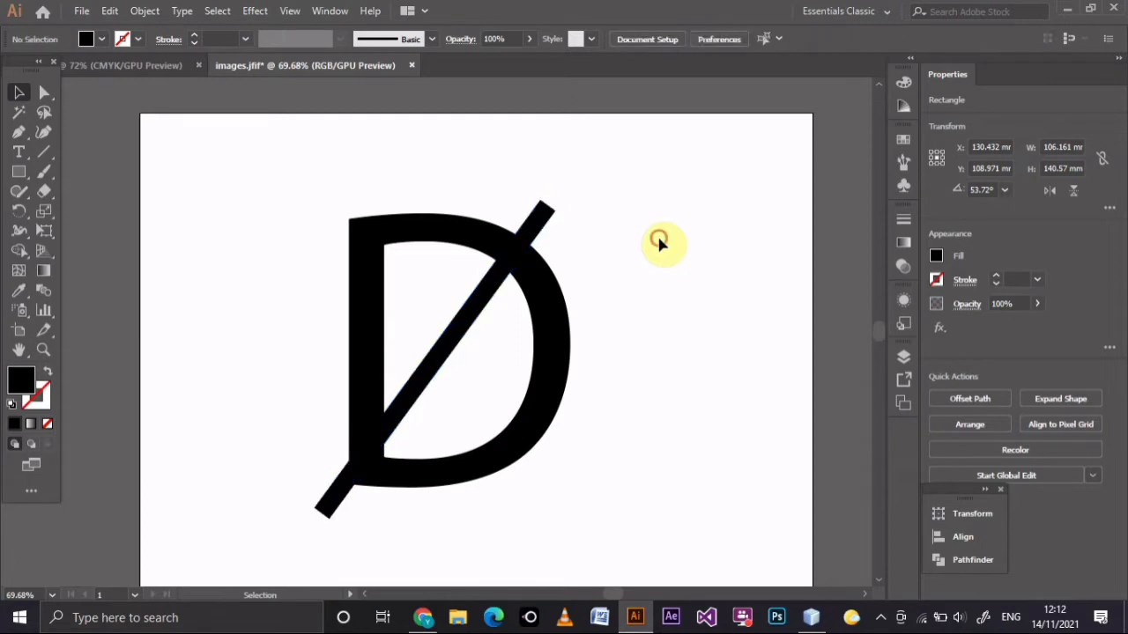
{"action": "left_click", "coordinate": [490, 285]}
{"action": "key", "text": "Down"}
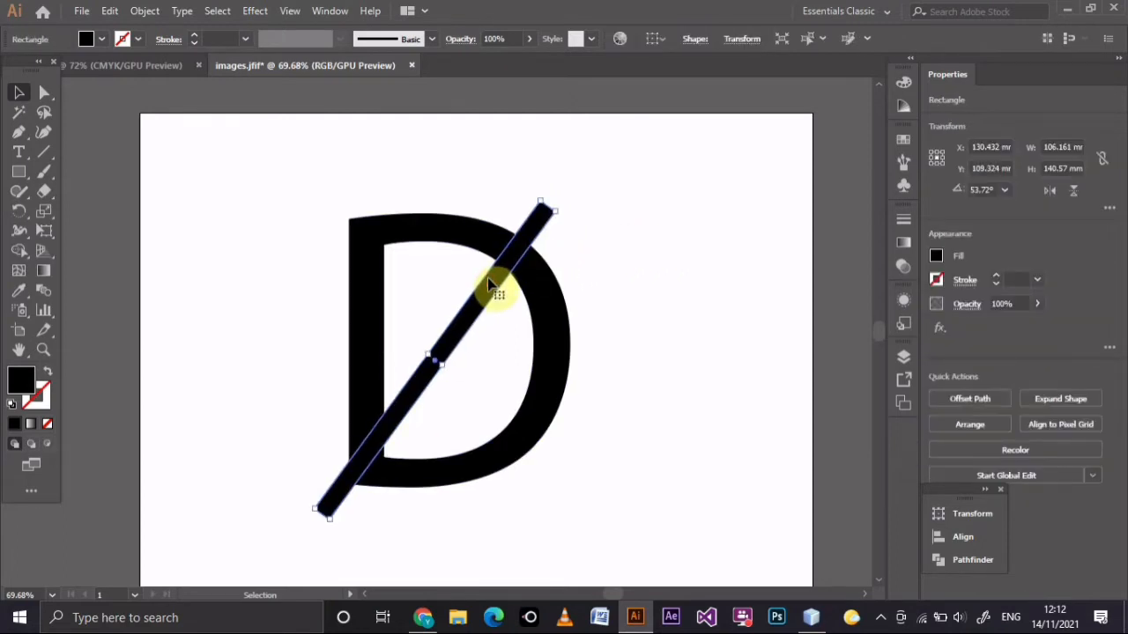
{"action": "key", "text": "Right"}
{"action": "key", "text": "Down"}
{"action": "key", "text": "Right"}
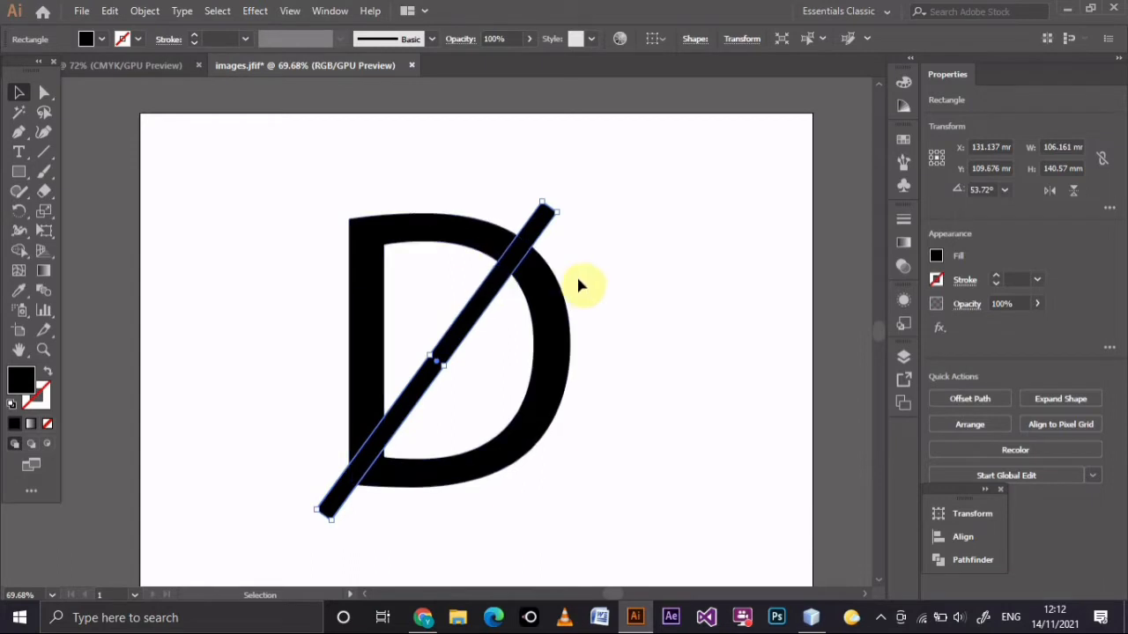
Bring the diagonal bar to the front and place a duplicate of it to the left of the letter D.
{"action": "right_click", "coordinate": [490, 306]}
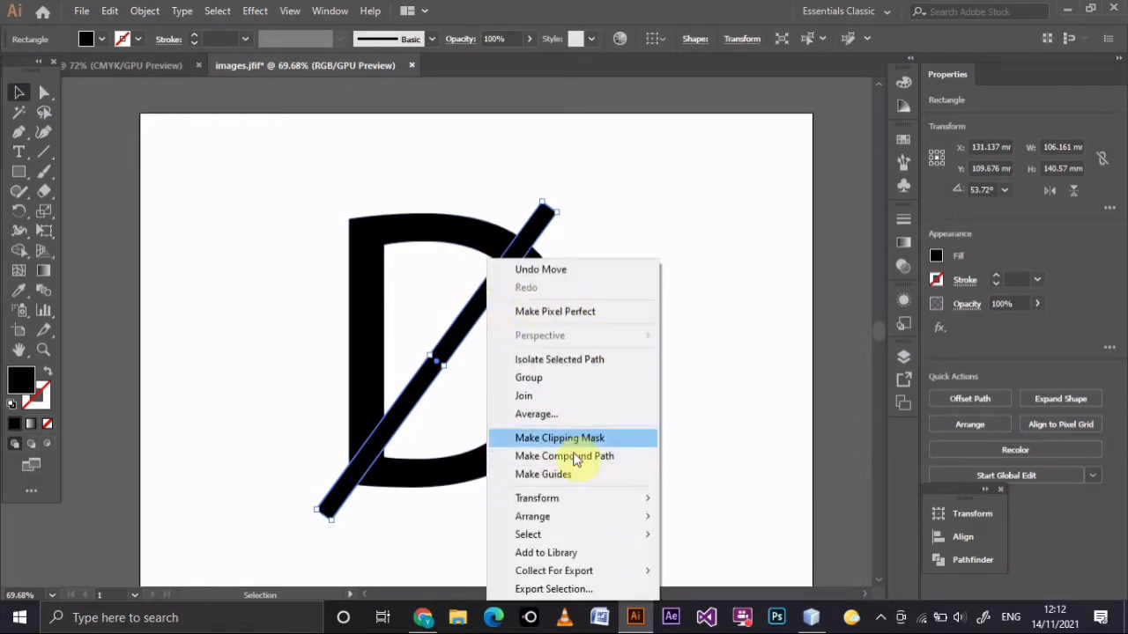
{"action": "mouse_move", "coordinate": [599, 518]}
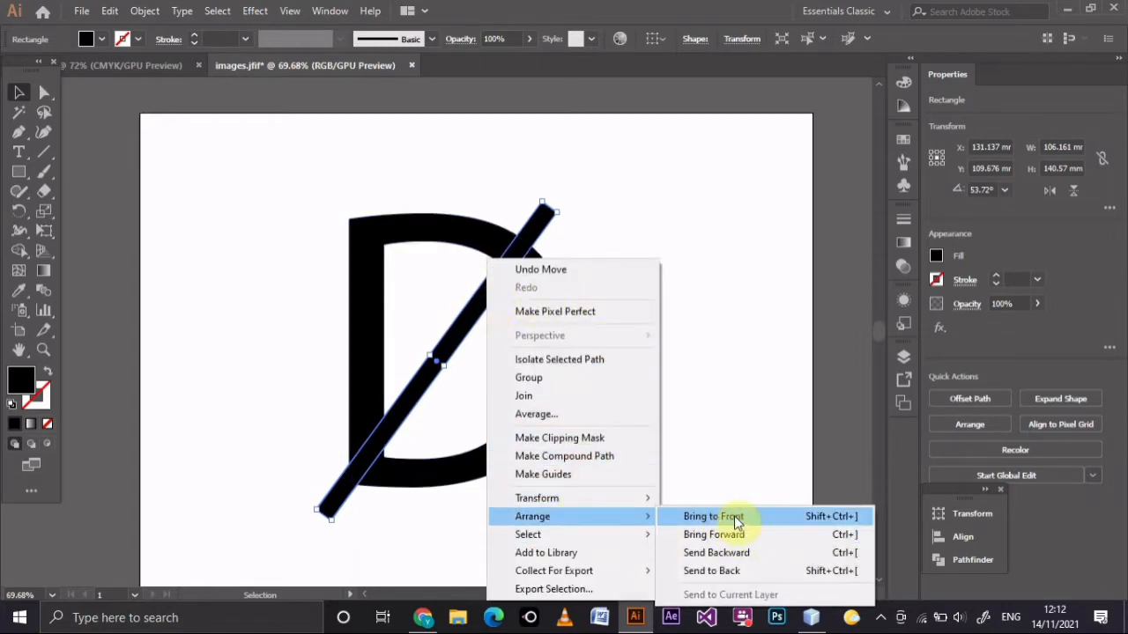
{"action": "left_click", "coordinate": [736, 520]}
{"action": "left_click", "coordinate": [403, 340]}
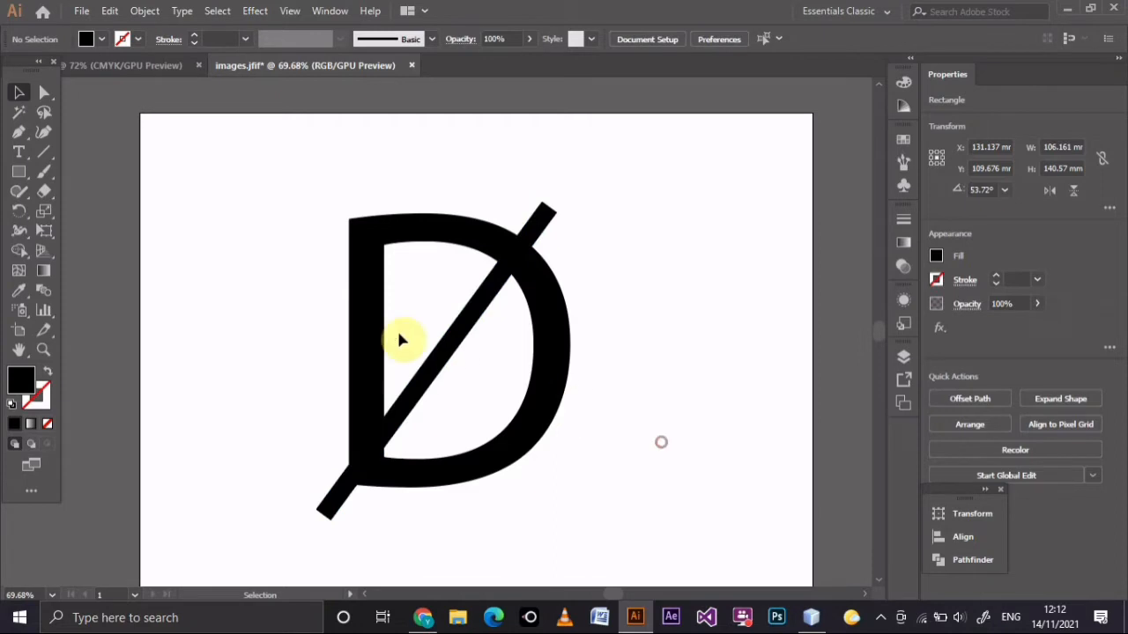
{"action": "left_click", "coordinate": [447, 364]}
{"action": "left_click_drag", "start_coordinate": [448, 365], "coordinate": [270, 255]}
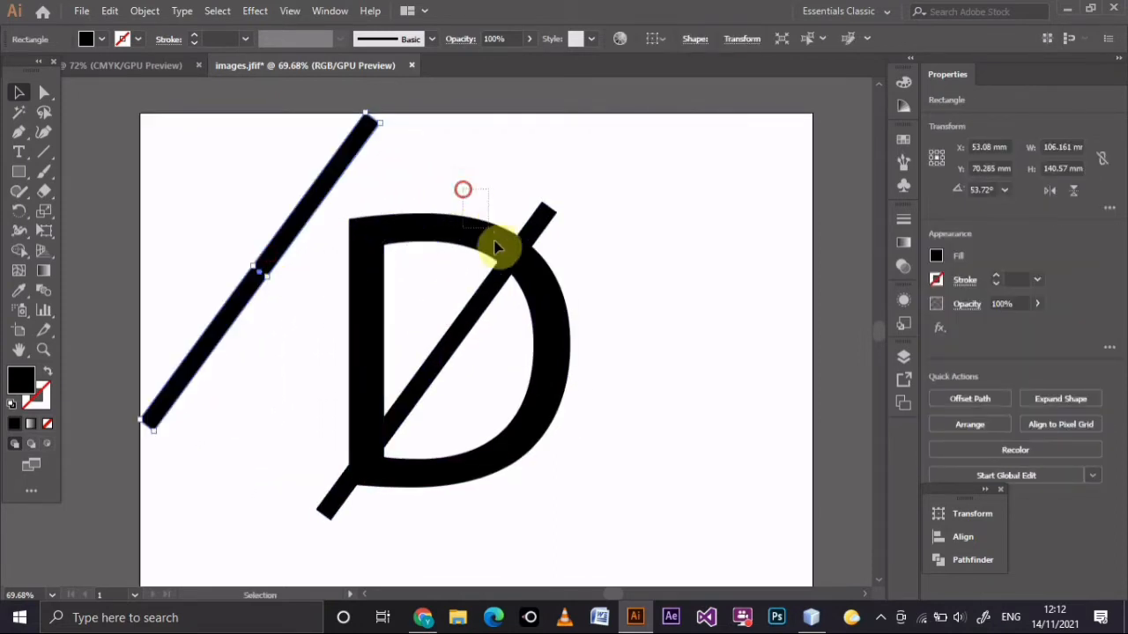
Subtract the overlapping diagonal bar from the letter D with the Pathfinder's Minus Front.
{"action": "left_click", "coordinate": [569, 361]}
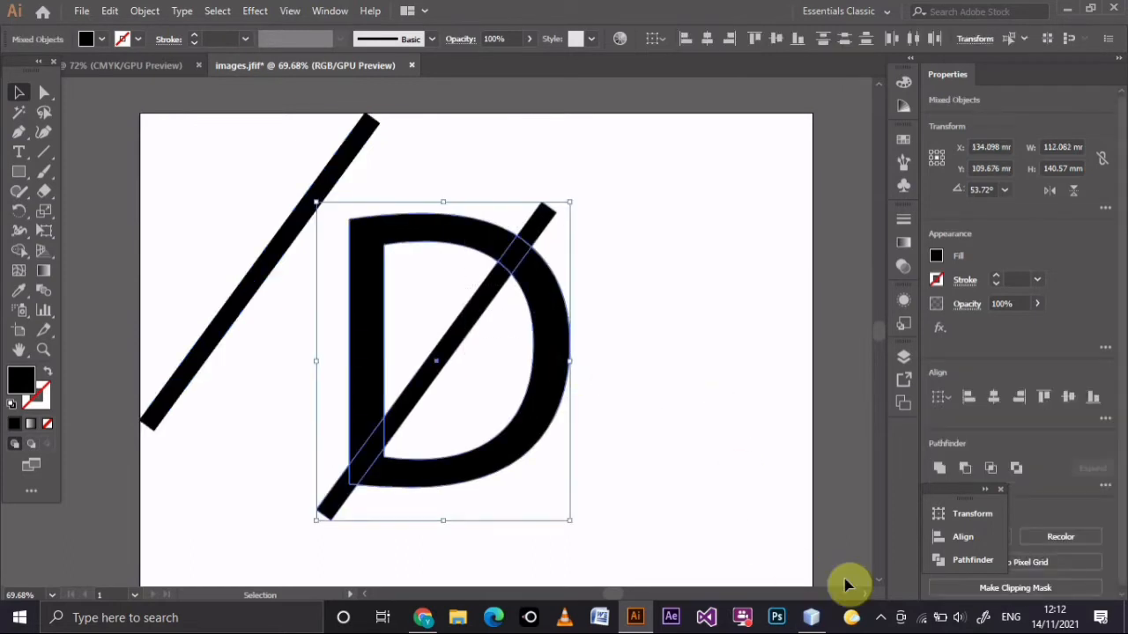
{"action": "left_click", "coordinate": [969, 560]}
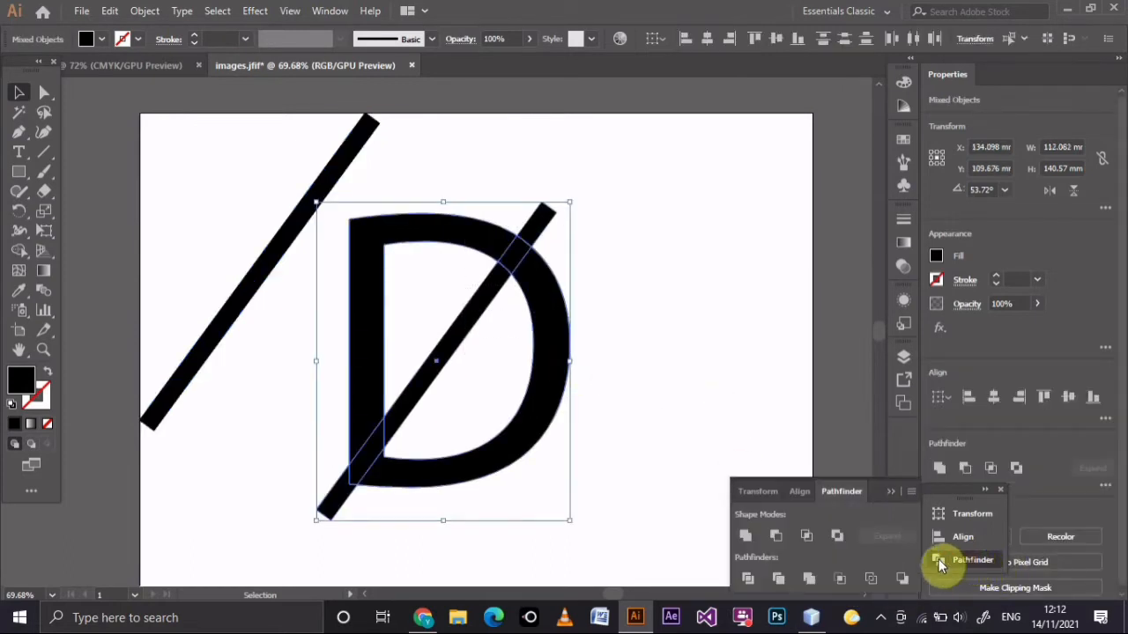
{"action": "left_click", "coordinate": [775, 536]}
{"action": "left_click", "coordinate": [633, 413]}
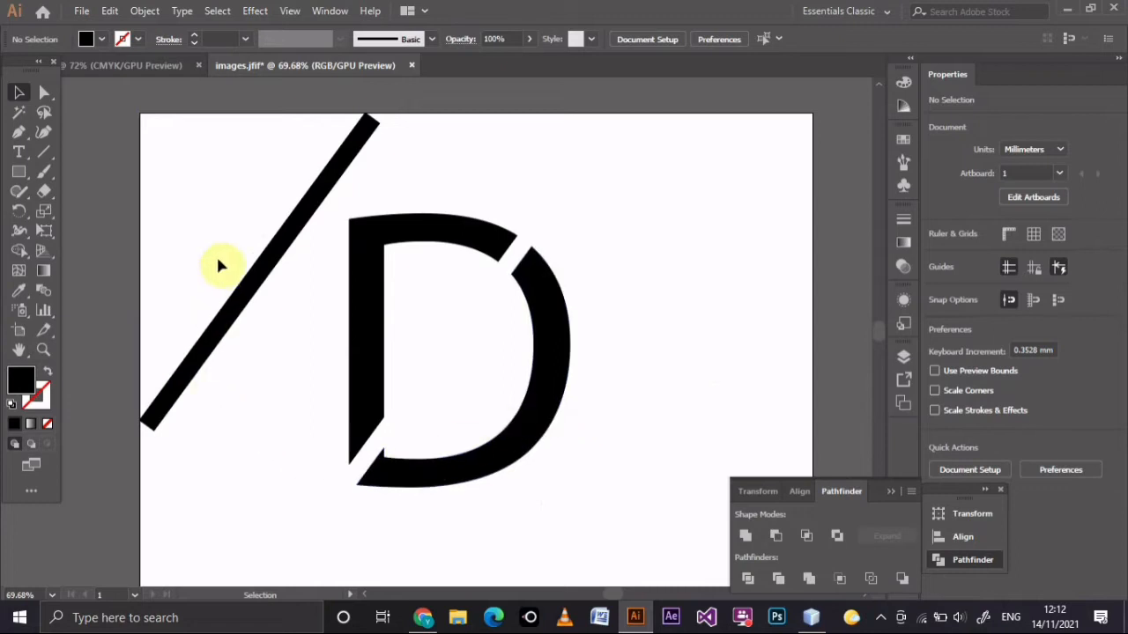
Duplicate the remaining diagonal bar just below itself and make the copy slightly thinner and shorter.
{"action": "left_click", "coordinate": [272, 254]}
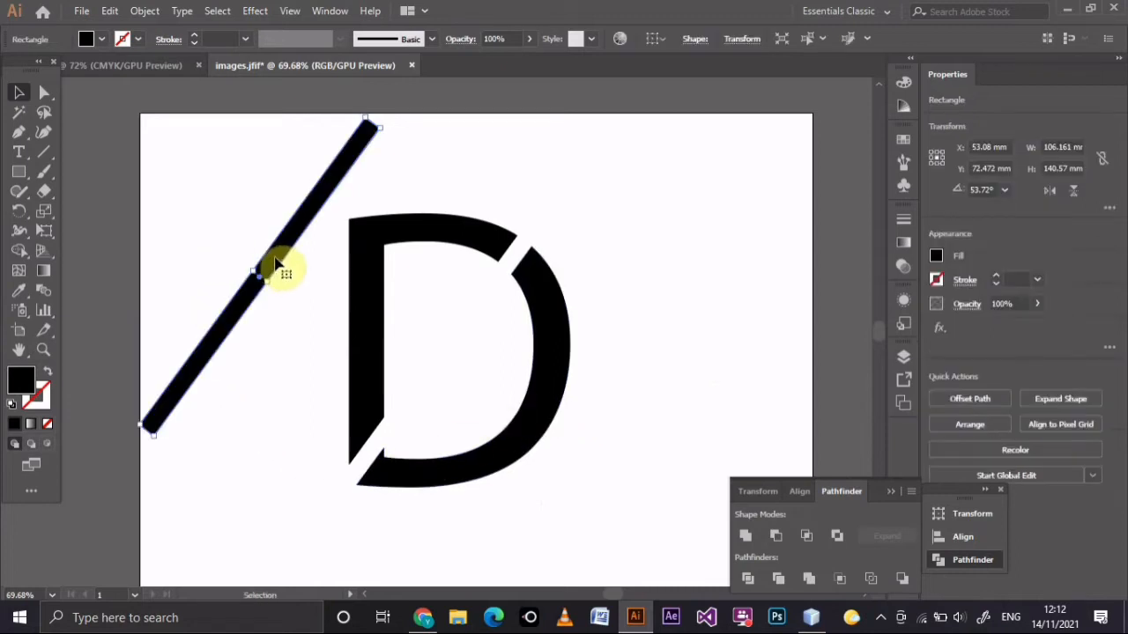
{"action": "left_click_drag", "start_coordinate": [276, 258], "coordinate": [280, 319], "text": "alt"}
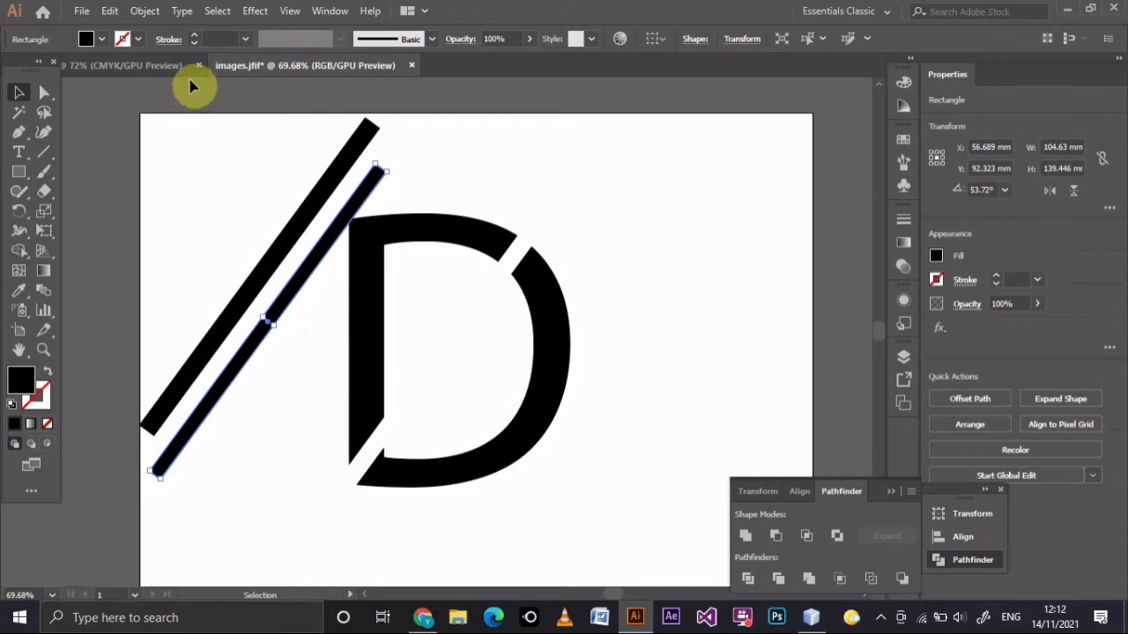
Fill the thinner bar with red and center it over the wider black bar.
{"action": "left_click", "coordinate": [102, 42]}
{"action": "left_click", "coordinate": [98, 41]}
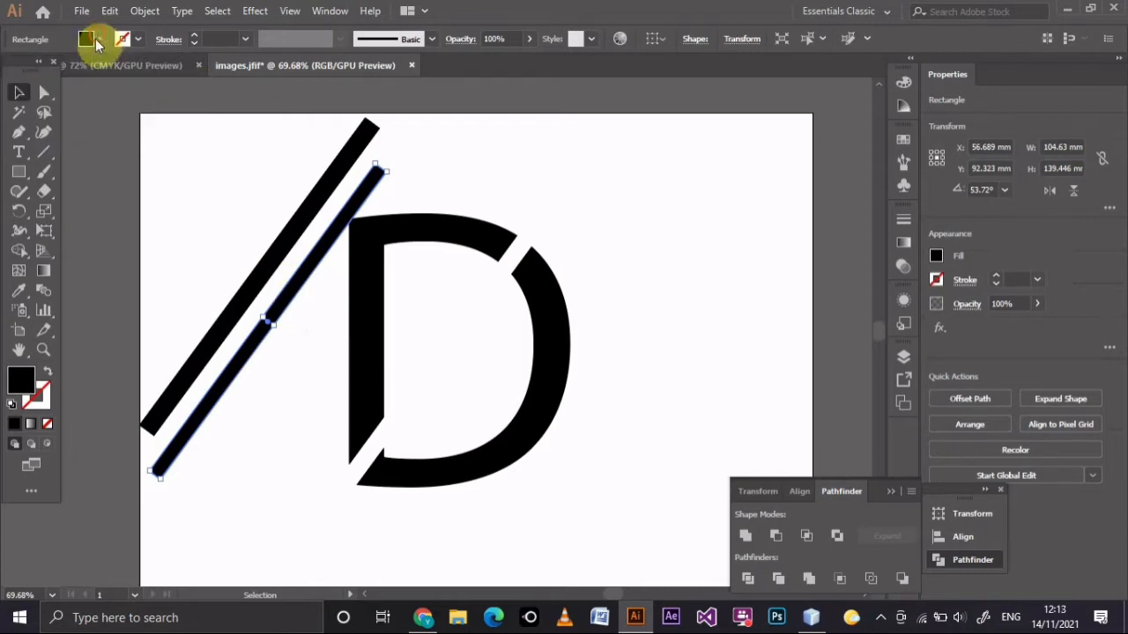
{"action": "double_click", "coordinate": [18, 379]}
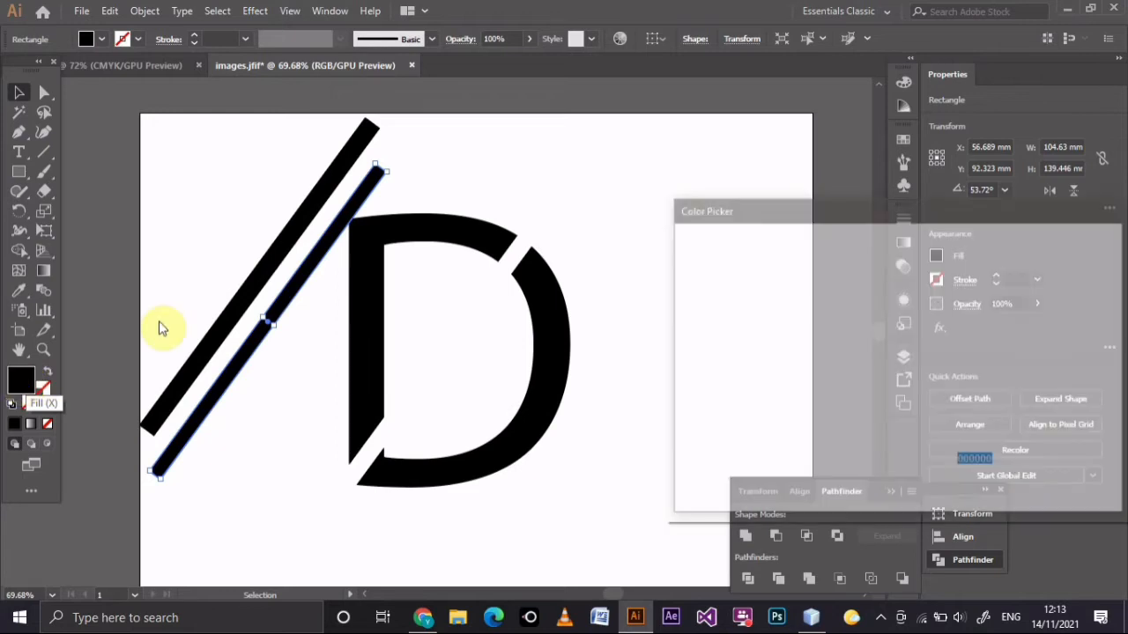
{"action": "left_click", "coordinate": [873, 292]}
{"action": "left_click", "coordinate": [1074, 264]}
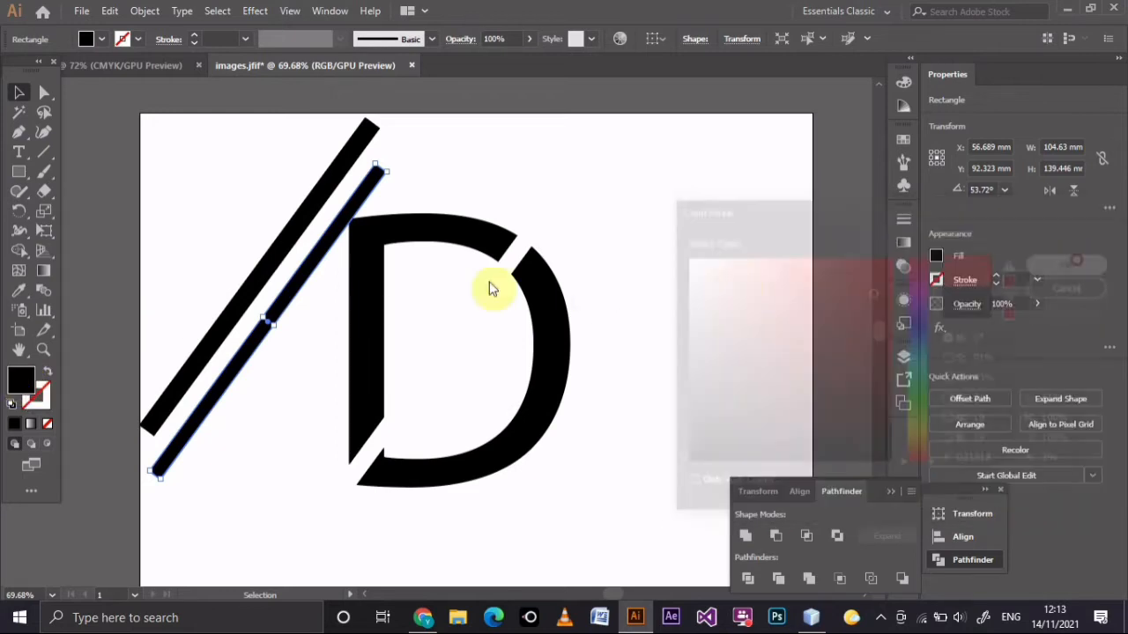
{"action": "mouse_move", "coordinate": [286, 291]}
{"action": "left_mouse_down"}
{"action": "mouse_move", "coordinate": [287, 253]}
{"action": "mouse_move", "coordinate": [276, 299]}
{"action": "mouse_move", "coordinate": [292, 299]}
{"action": "left_mouse_up"}
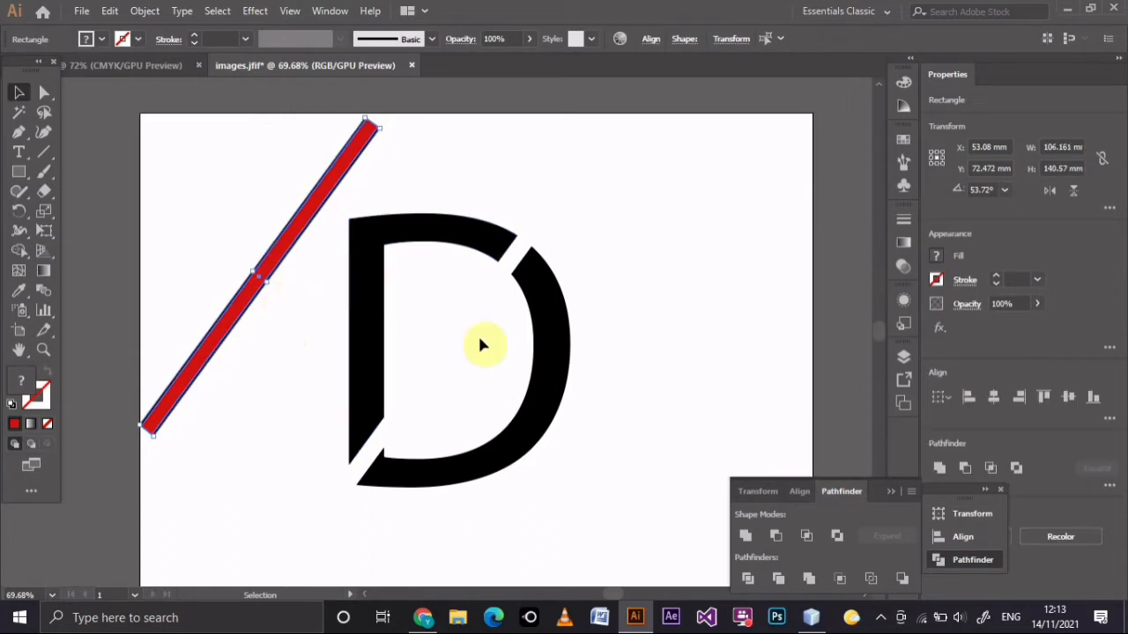
Subtract the red bar from the black bar with Minus Front and ungroup the two thin diagonal lines left over.
{"action": "left_click", "coordinate": [776, 536]}
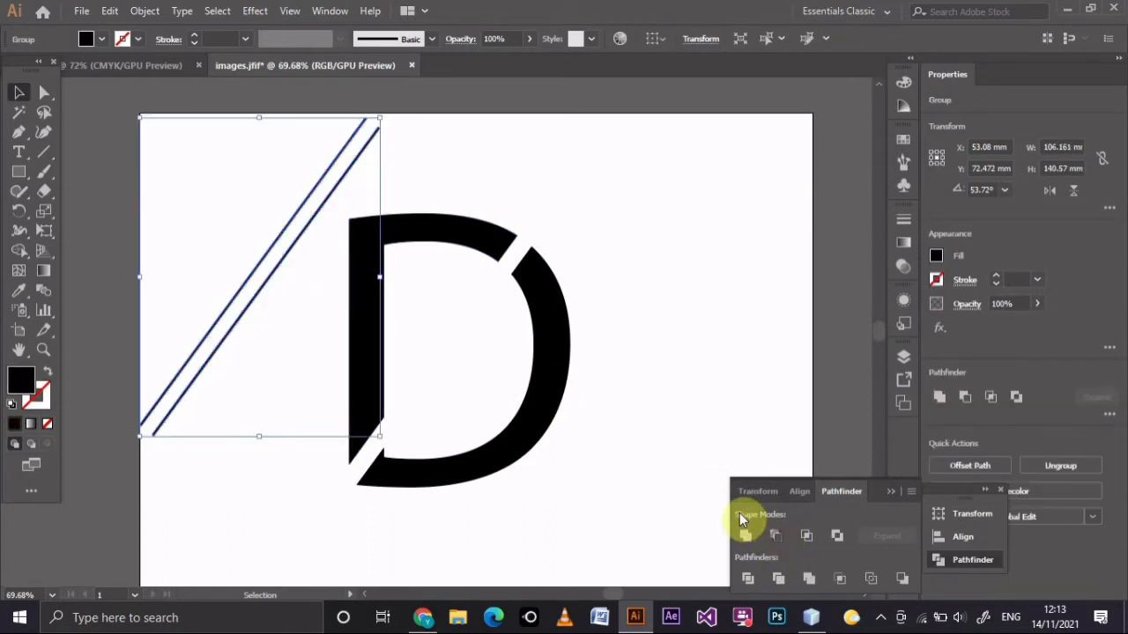
{"action": "left_click", "coordinate": [673, 363]}
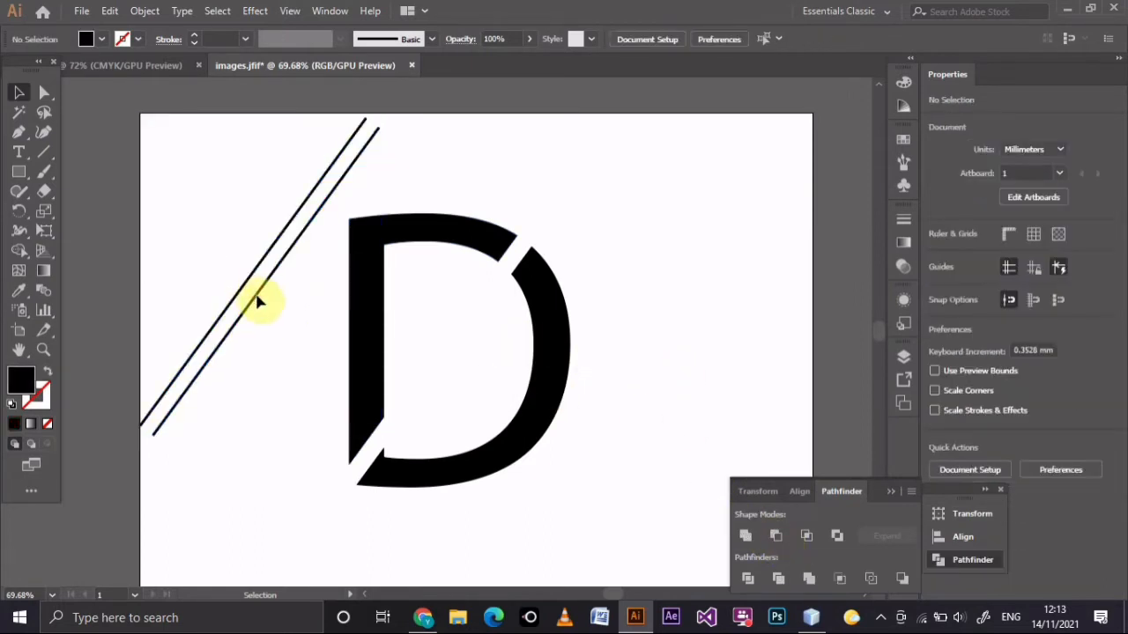
{"action": "left_click", "coordinate": [245, 297]}
{"action": "right_click", "coordinate": [241, 294]}
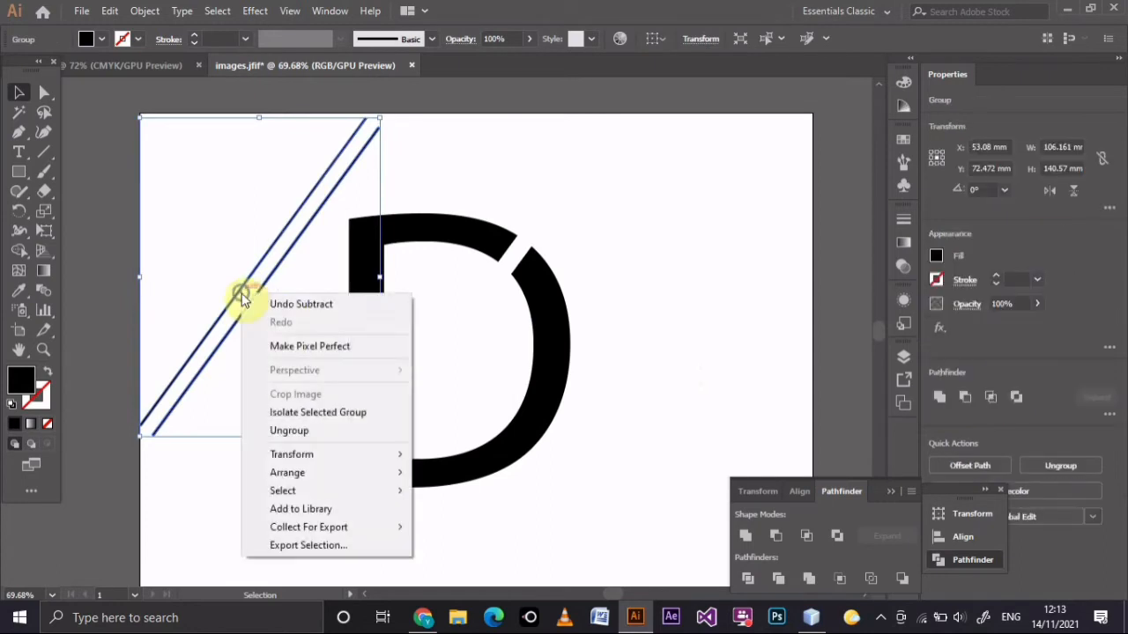
{"action": "left_click", "coordinate": [302, 432]}
{"action": "left_click", "coordinate": [629, 374]}
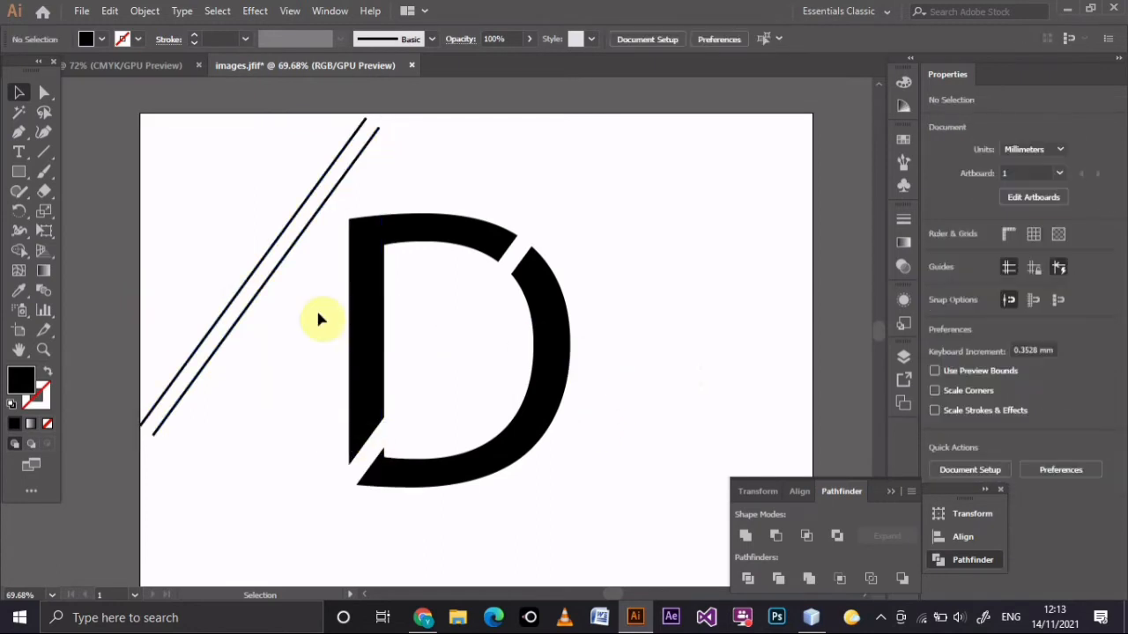
Move the two thin lines onto the letter D, one along each edge of the diagonal gap.
{"action": "left_click_drag", "start_coordinate": [263, 292], "coordinate": [403, 393]}
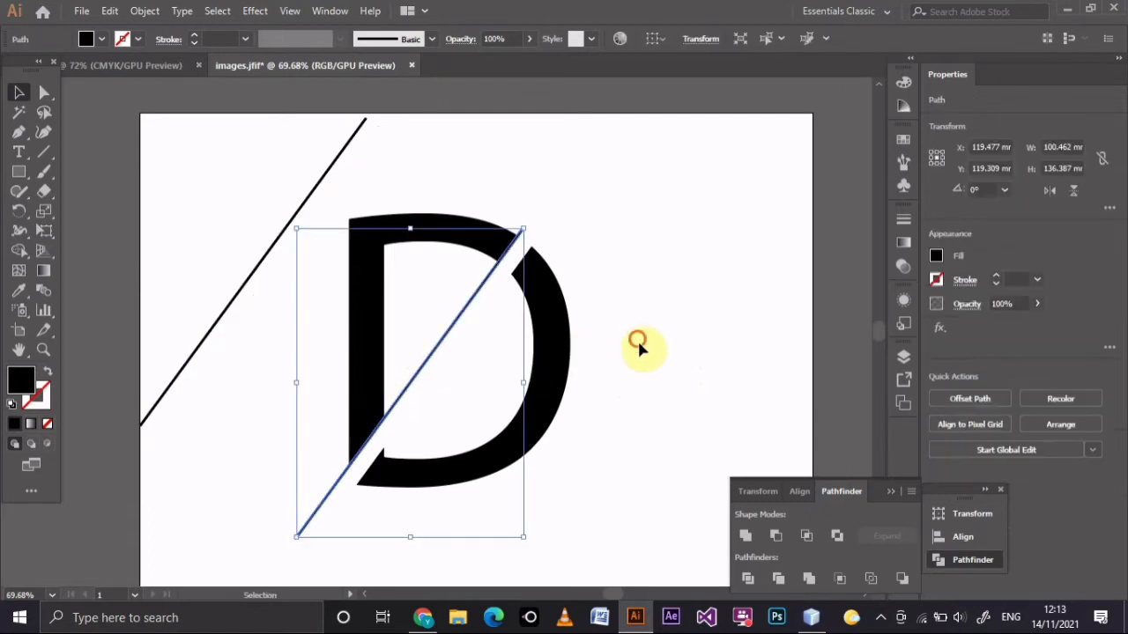
{"action": "left_click", "coordinate": [637, 341]}
{"action": "left_click_drag", "start_coordinate": [254, 280], "coordinate": [468, 344]}
{"action": "left_click", "coordinate": [687, 344]}
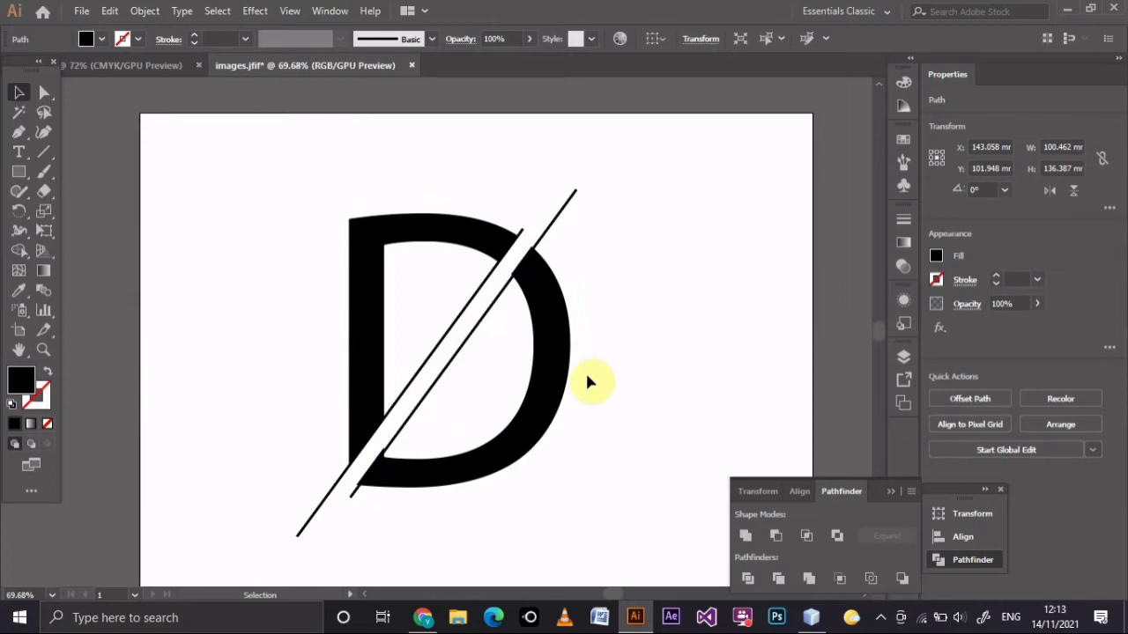
Nudge the line on the gap's lower-right edge slightly left so it sits flush with the cut.
{"action": "left_click", "coordinate": [457, 385]}
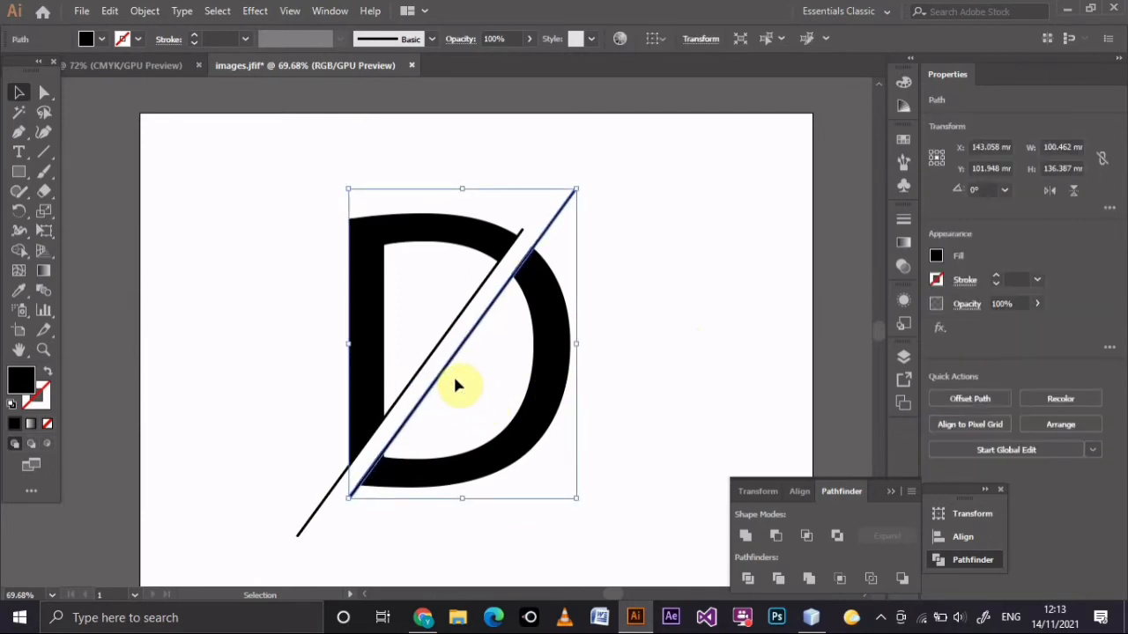
{"action": "key", "text": "Left"}
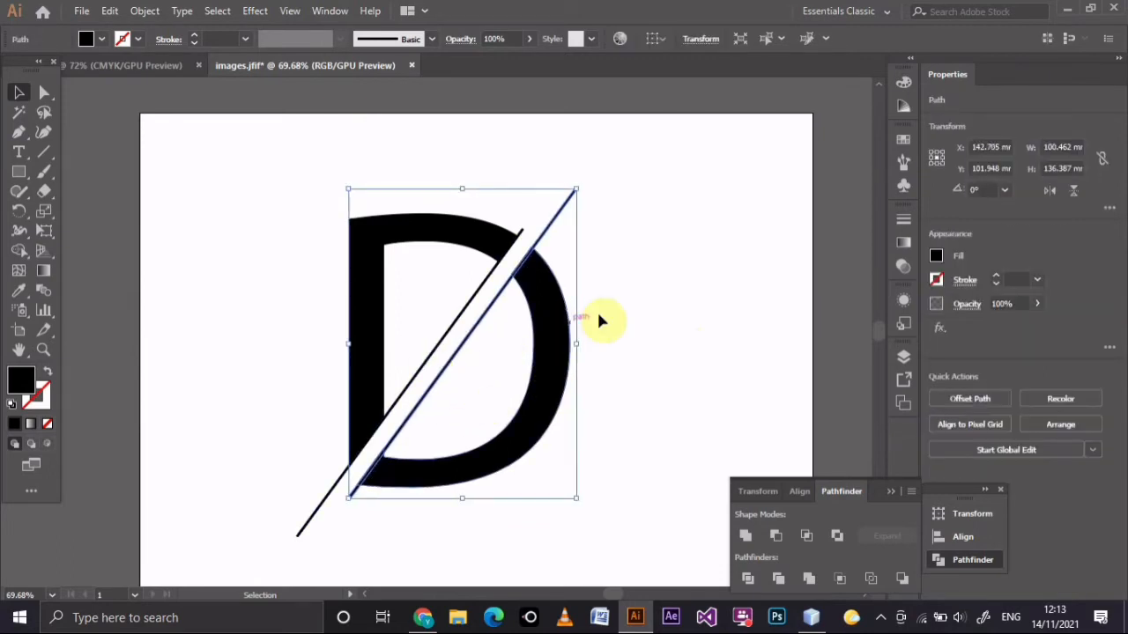
{"action": "left_click", "coordinate": [661, 312]}
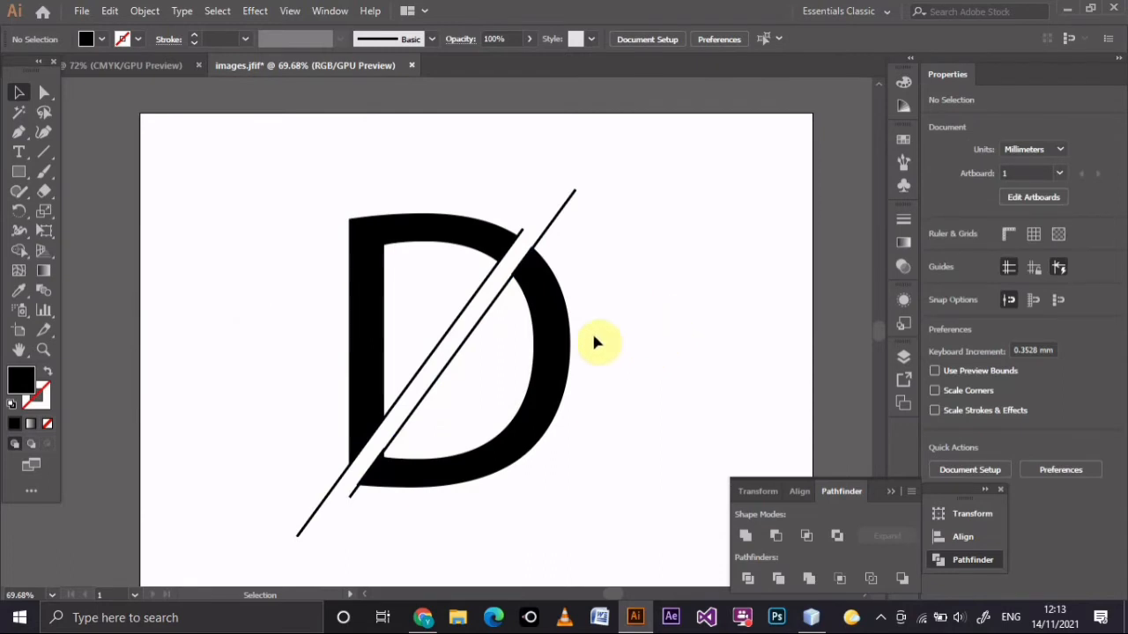
{"action": "left_click", "coordinate": [451, 362]}
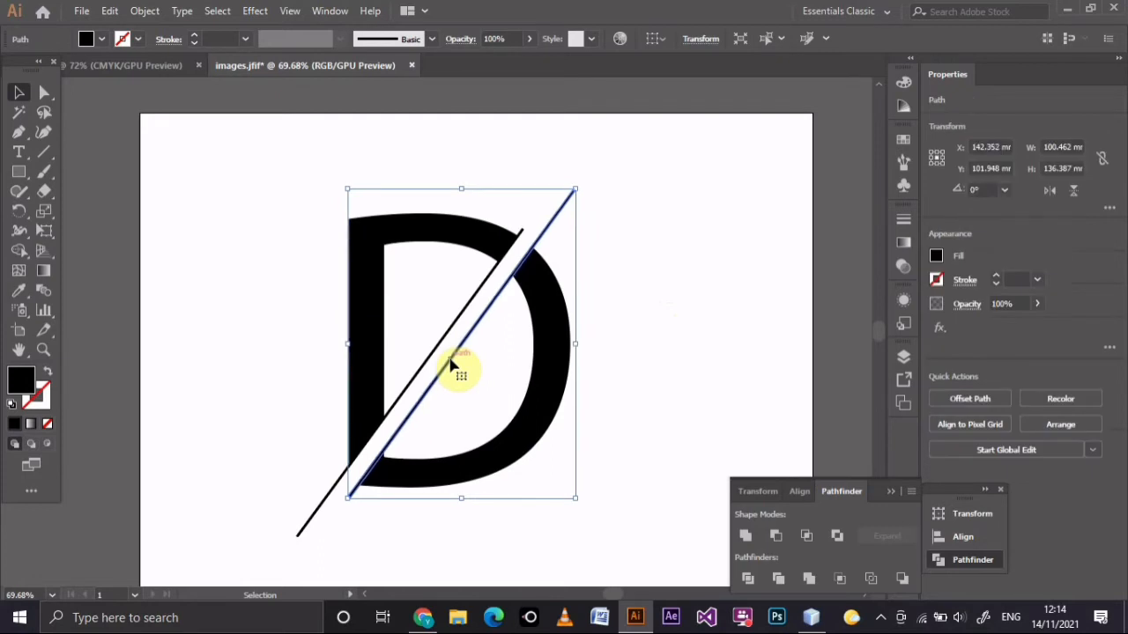
{"action": "left_click", "coordinate": [599, 357]}
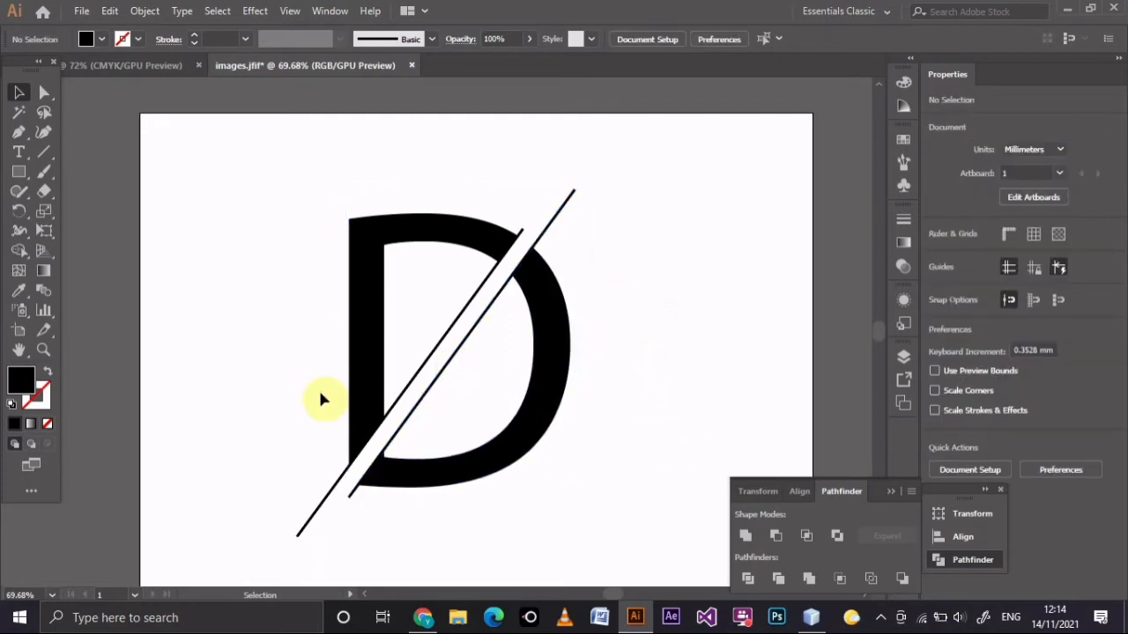
Add the text "Creative" below the letter D at 48 pt.
{"action": "left_click", "coordinate": [888, 491]}
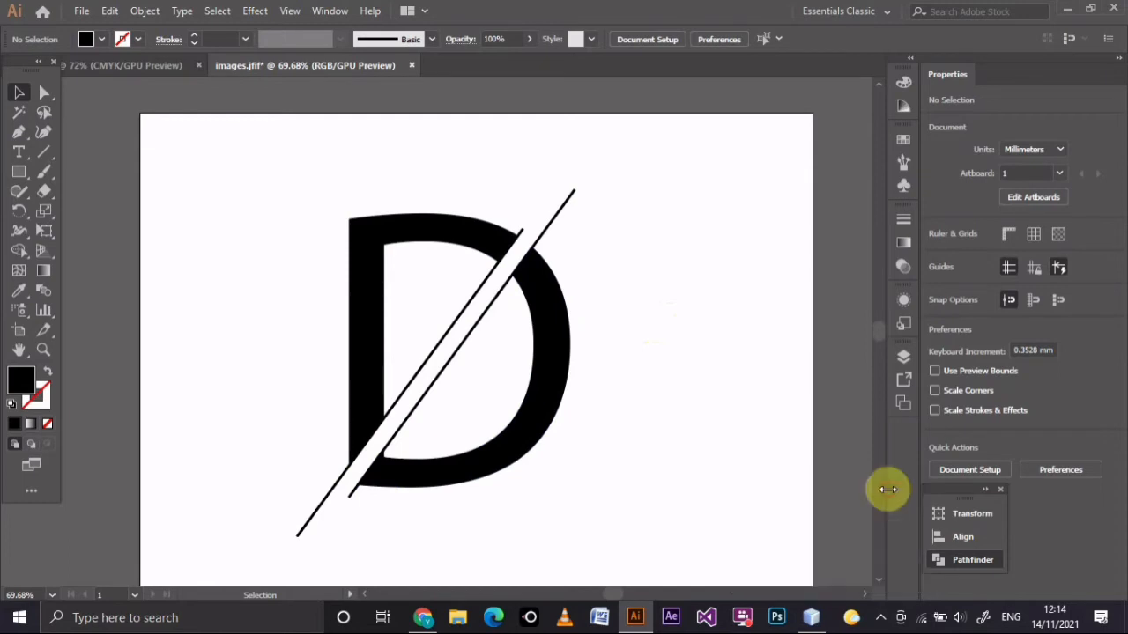
{"action": "left_click", "coordinate": [14, 156]}
{"action": "left_click", "coordinate": [474, 507]}
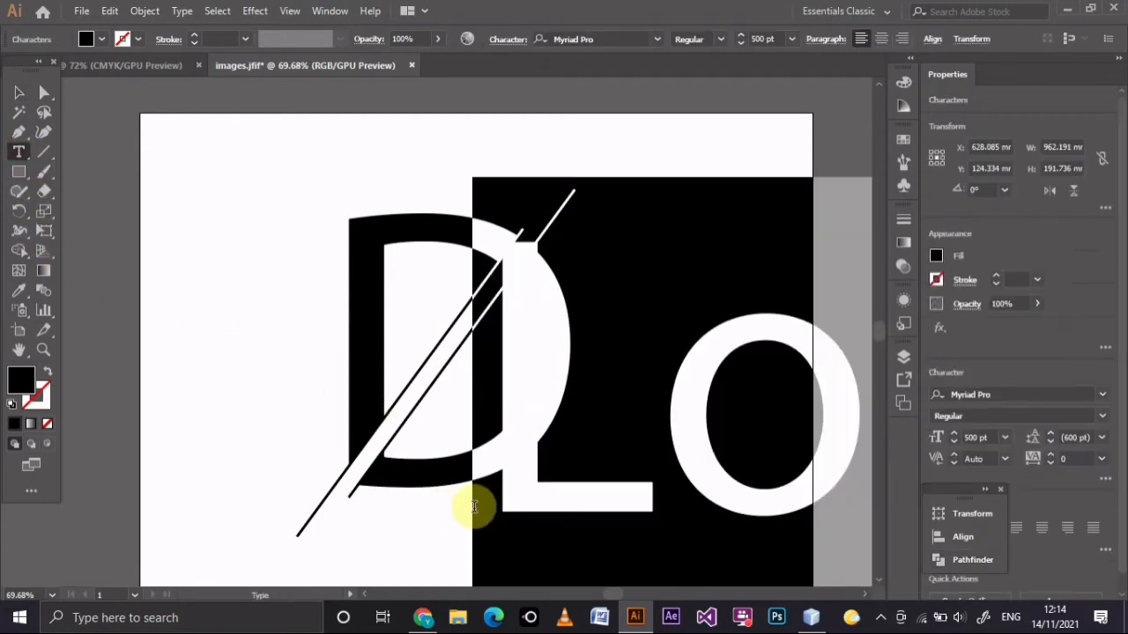
{"action": "left_click", "coordinate": [790, 38]}
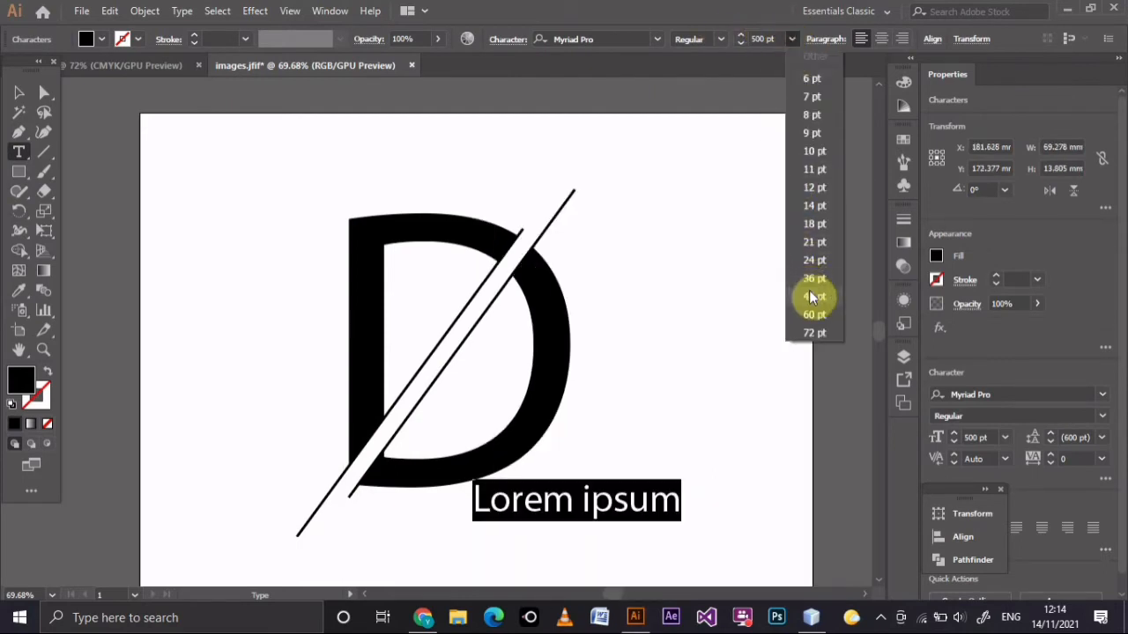
{"action": "left_click", "coordinate": [810, 294]}
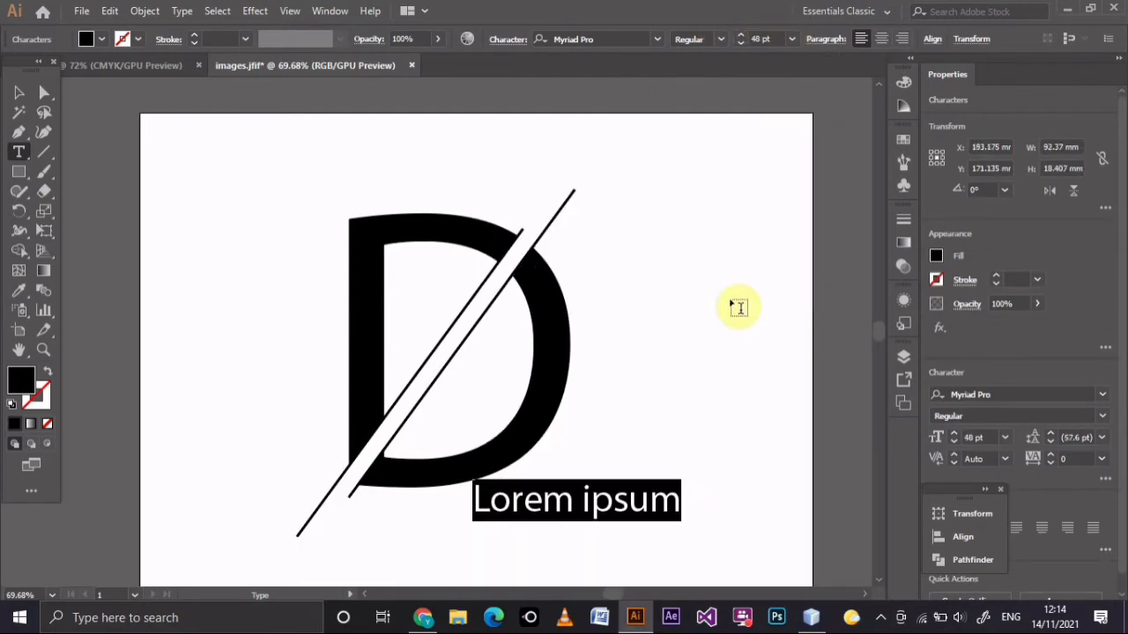
{"action": "type", "text": "Creative"}
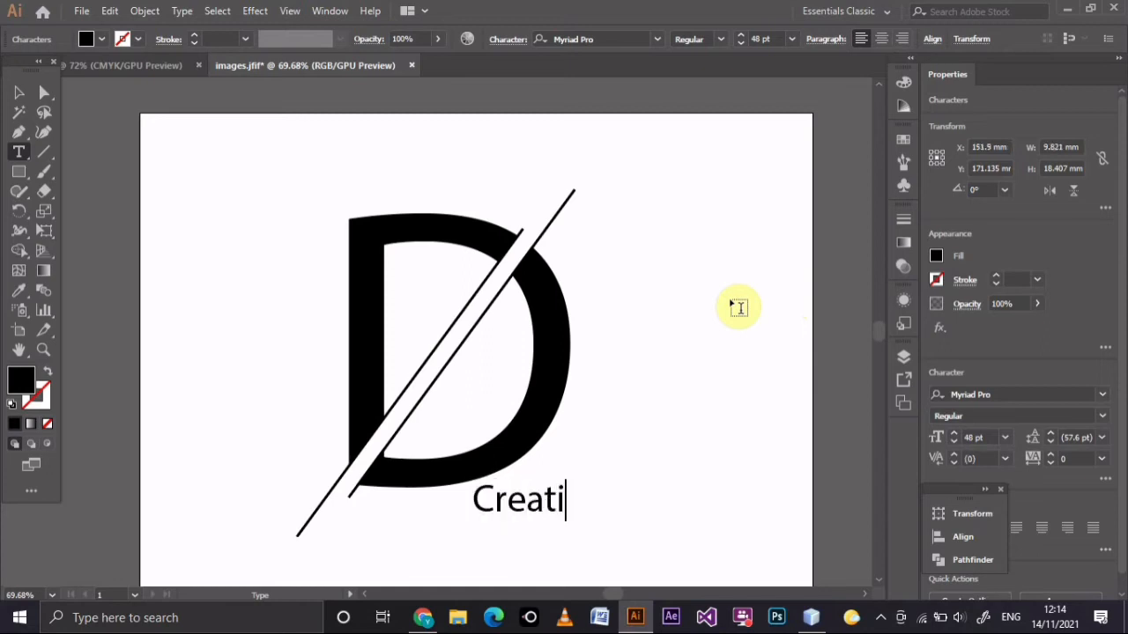
Move the Creative text under the letter D and enlarge it to about 65 pt.
{"action": "left_click", "coordinate": [19, 90]}
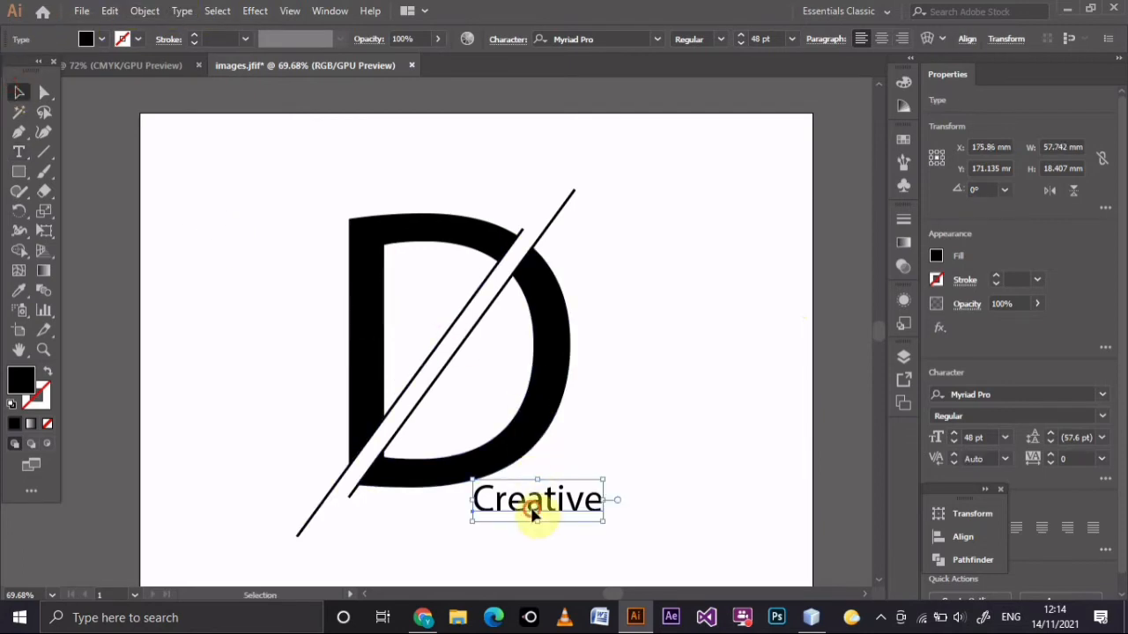
{"action": "left_click_drag", "start_coordinate": [533, 513], "coordinate": [420, 530]}
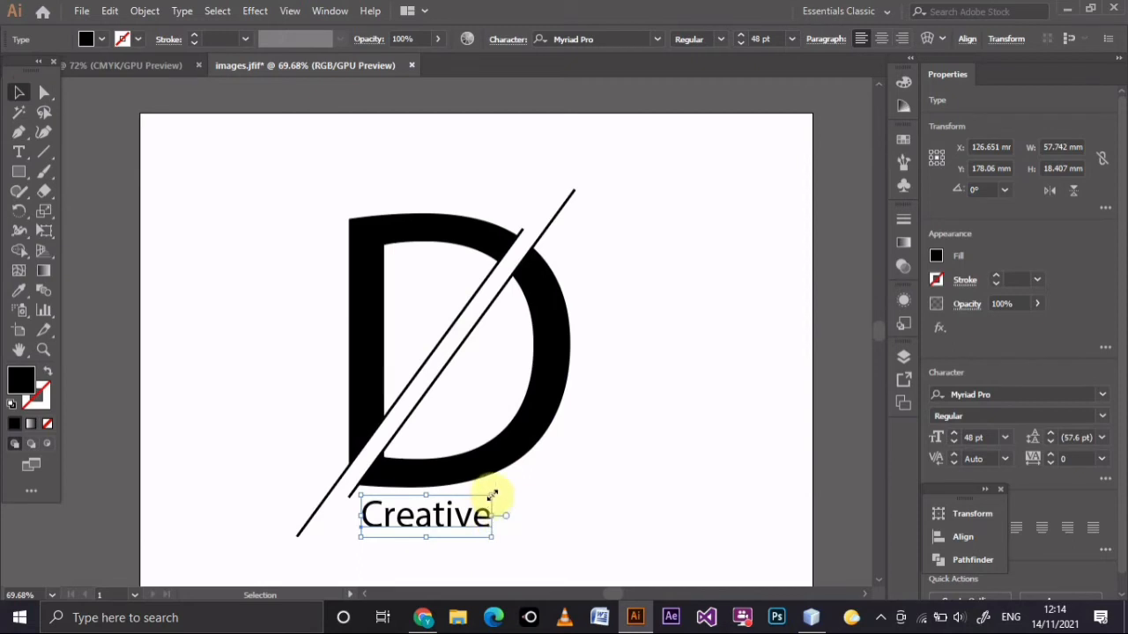
{"action": "left_click_drag", "start_coordinate": [492, 495], "coordinate": [581, 490]}
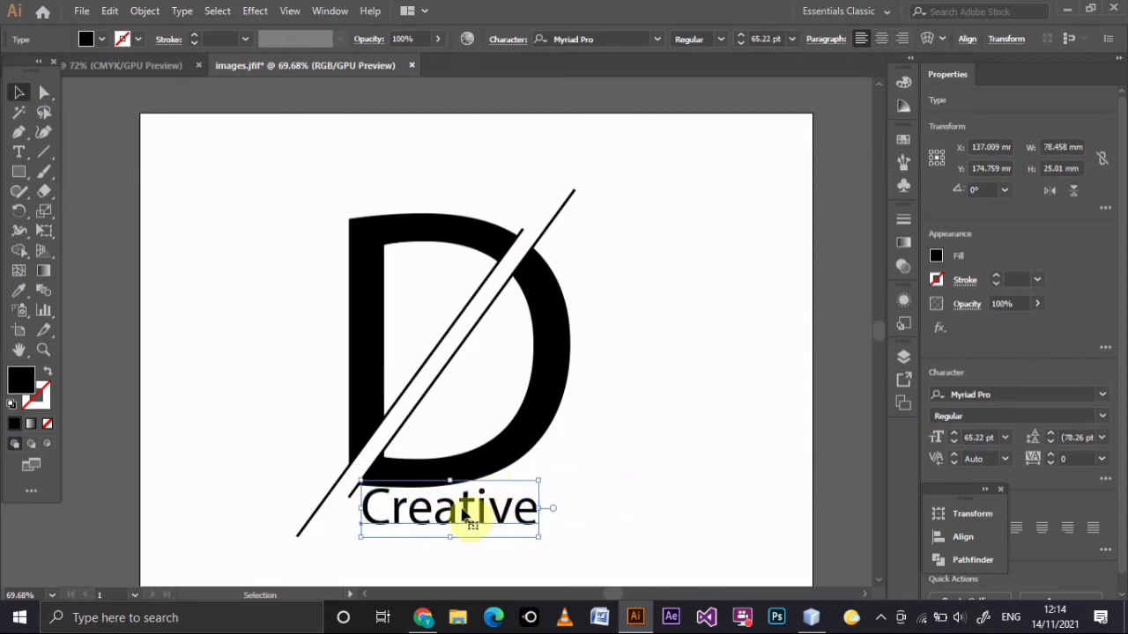
{"action": "left_click_drag", "start_coordinate": [465, 515], "coordinate": [470, 524]}
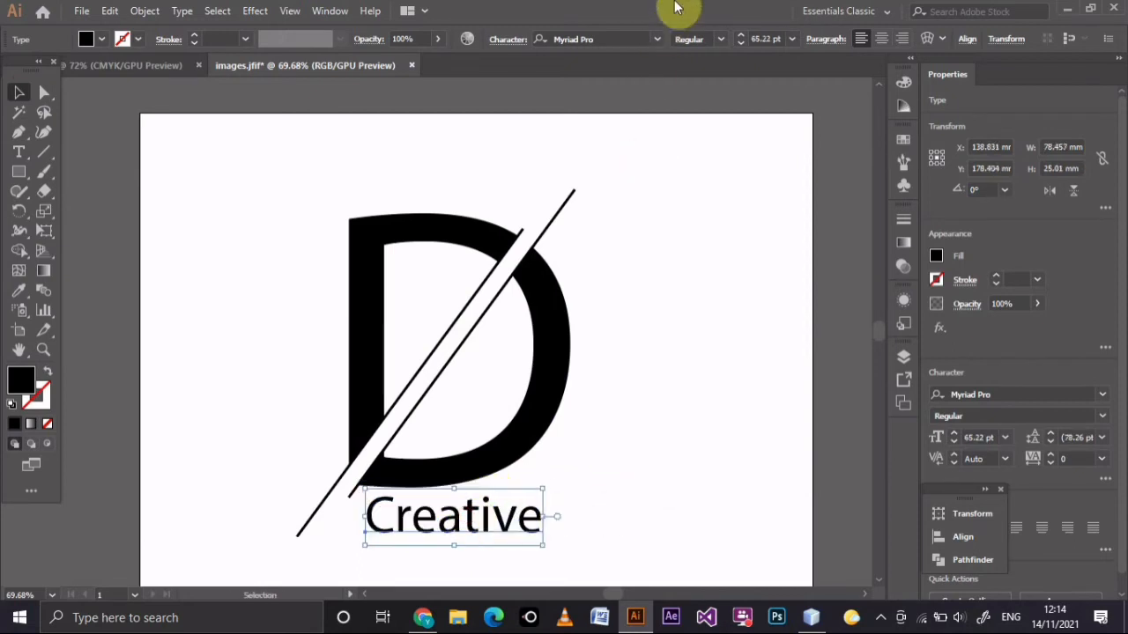
Set the Creative text's font to AbnetZethion Bold and fill it with red EF0F0F.
{"action": "left_click", "coordinate": [652, 40]}
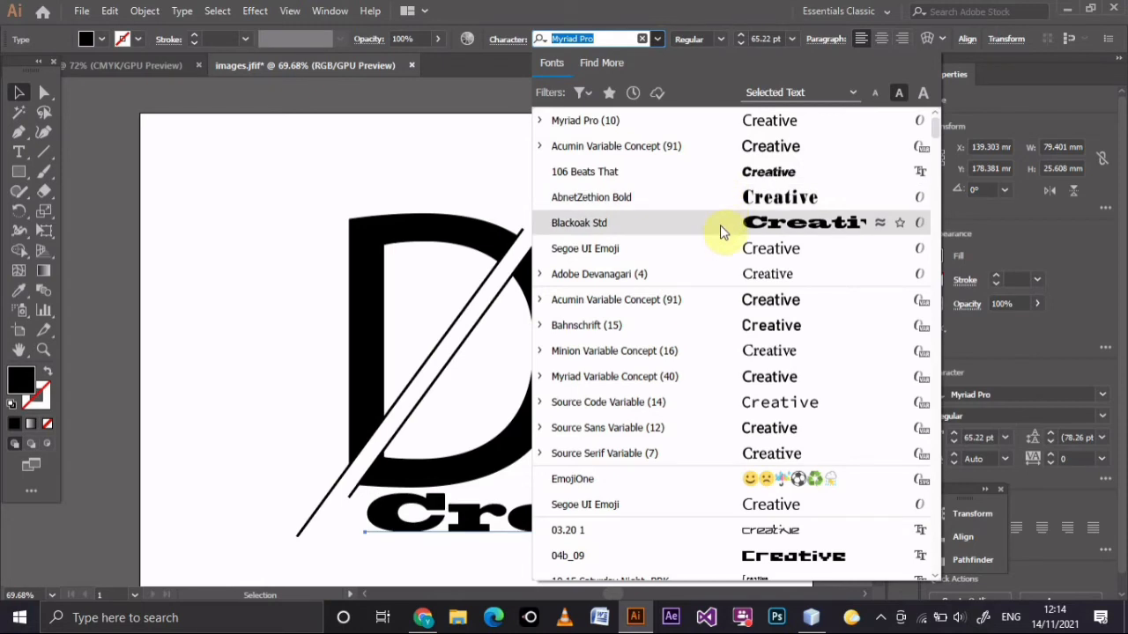
{"action": "left_click", "coordinate": [713, 205]}
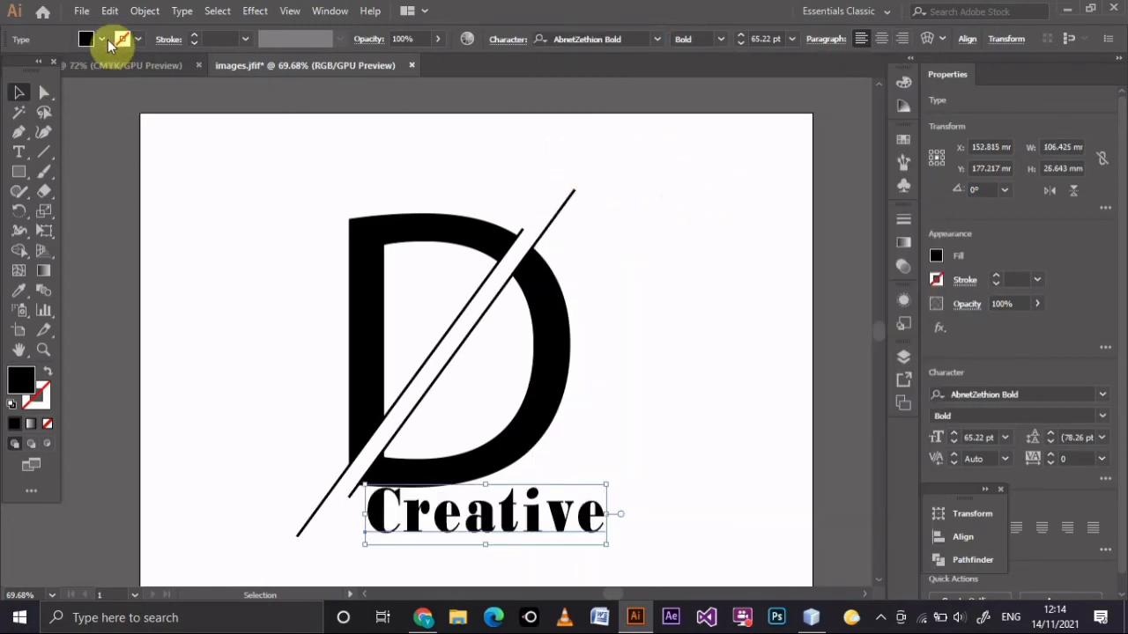
{"action": "double_click", "coordinate": [23, 379]}
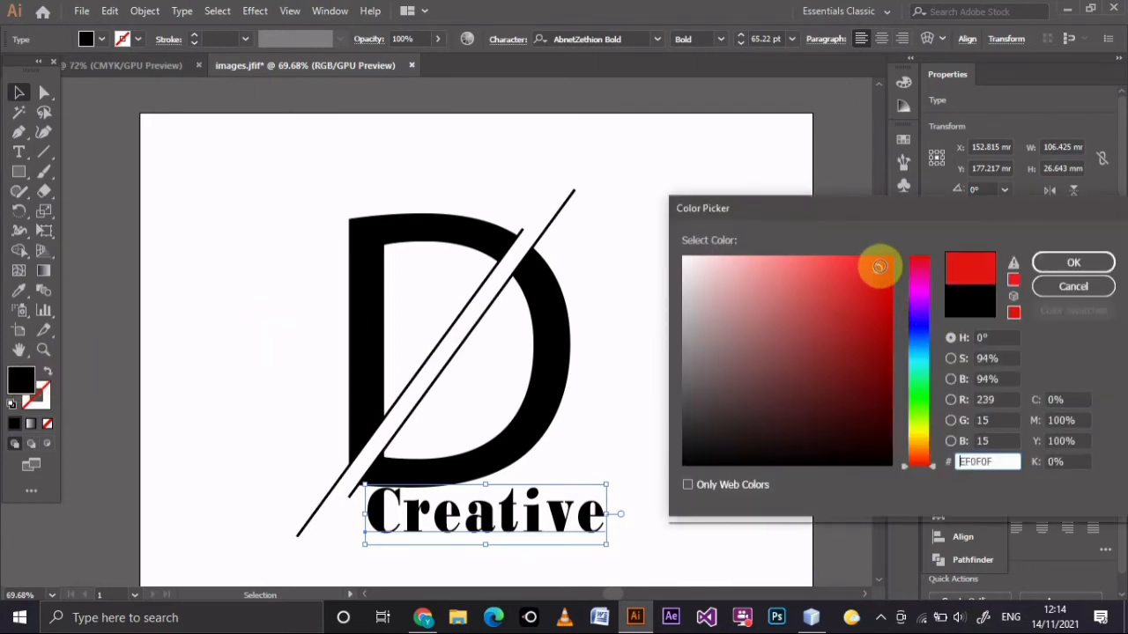
{"action": "left_click", "coordinate": [1077, 262]}
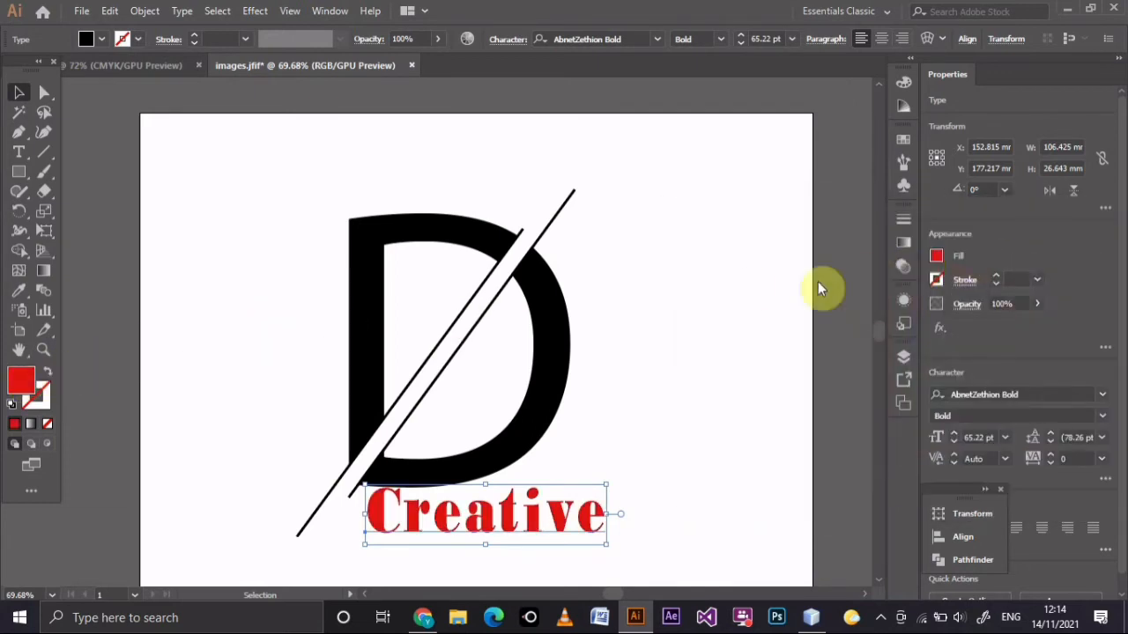
{"action": "left_click", "coordinate": [641, 275]}
Move the Creative text down and left so it clears the bottom of the letter D.
{"action": "left_click_drag", "start_coordinate": [509, 519], "coordinate": [456, 530]}
{"action": "left_click", "coordinate": [644, 449]}
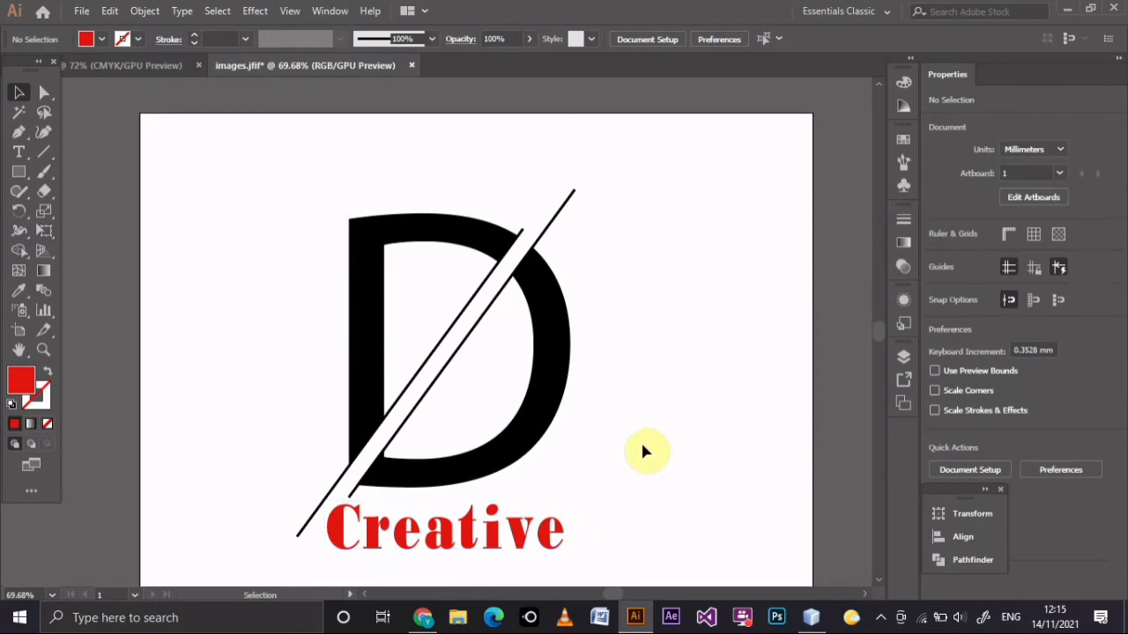
Recolor the Creative text dark blue, 26096D.
{"action": "left_click", "coordinate": [513, 544]}
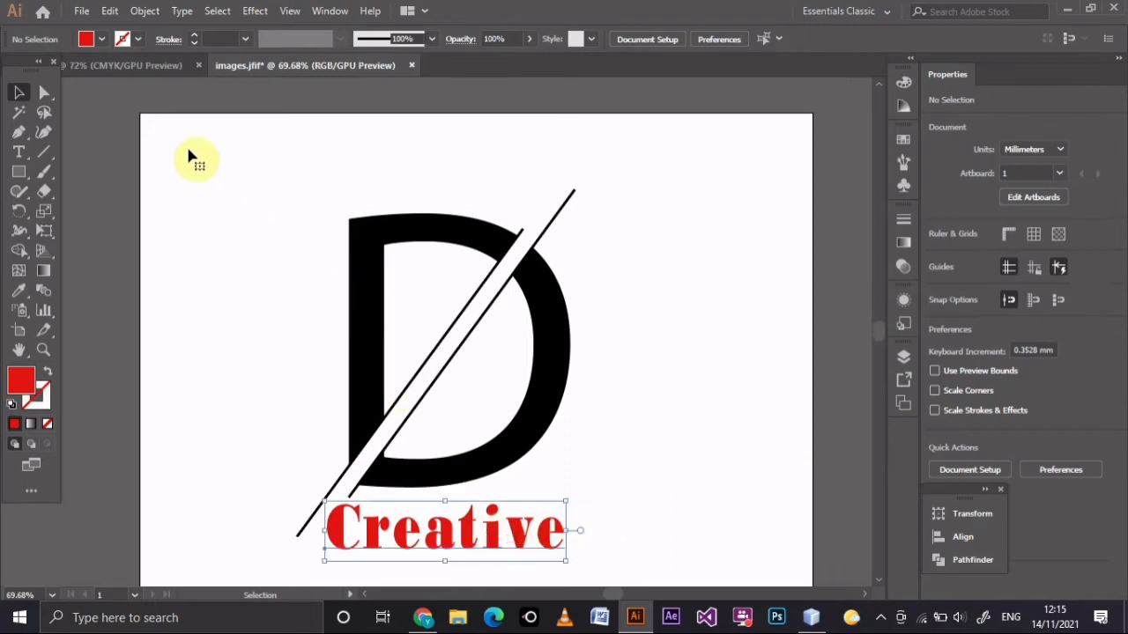
{"action": "left_click", "coordinate": [101, 39]}
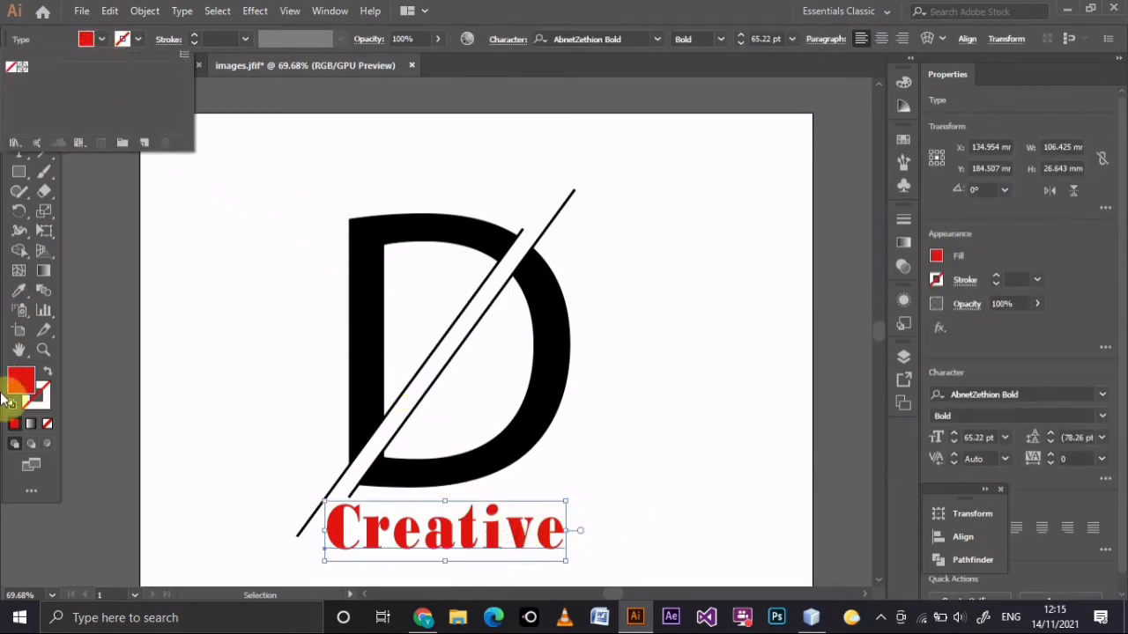
{"action": "left_click", "coordinate": [15, 387]}
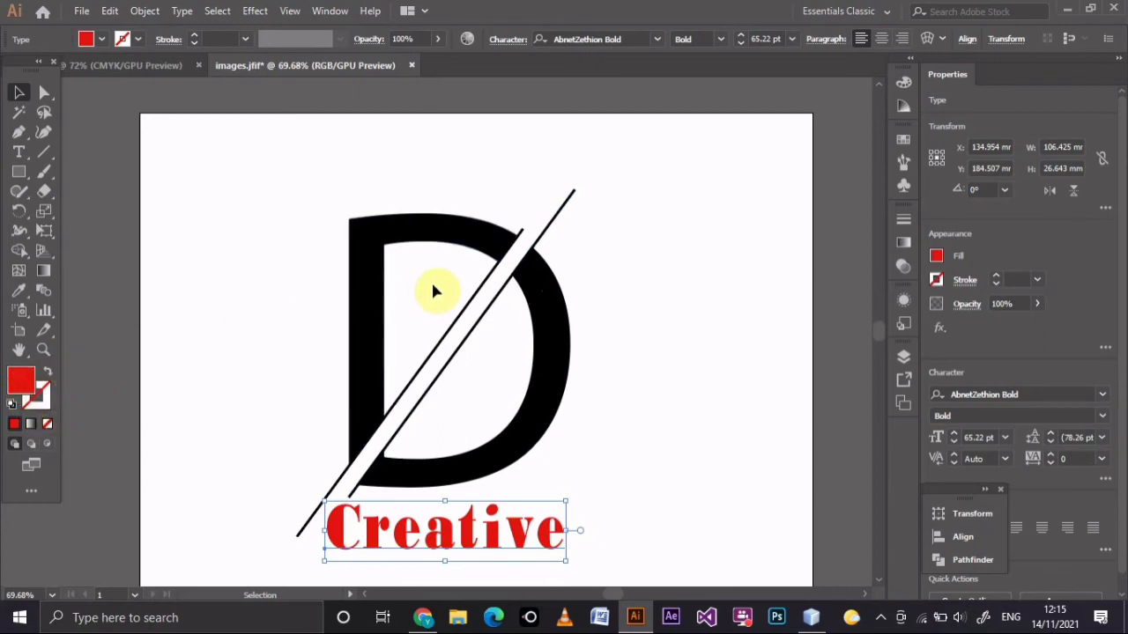
{"action": "double_click", "coordinate": [24, 380]}
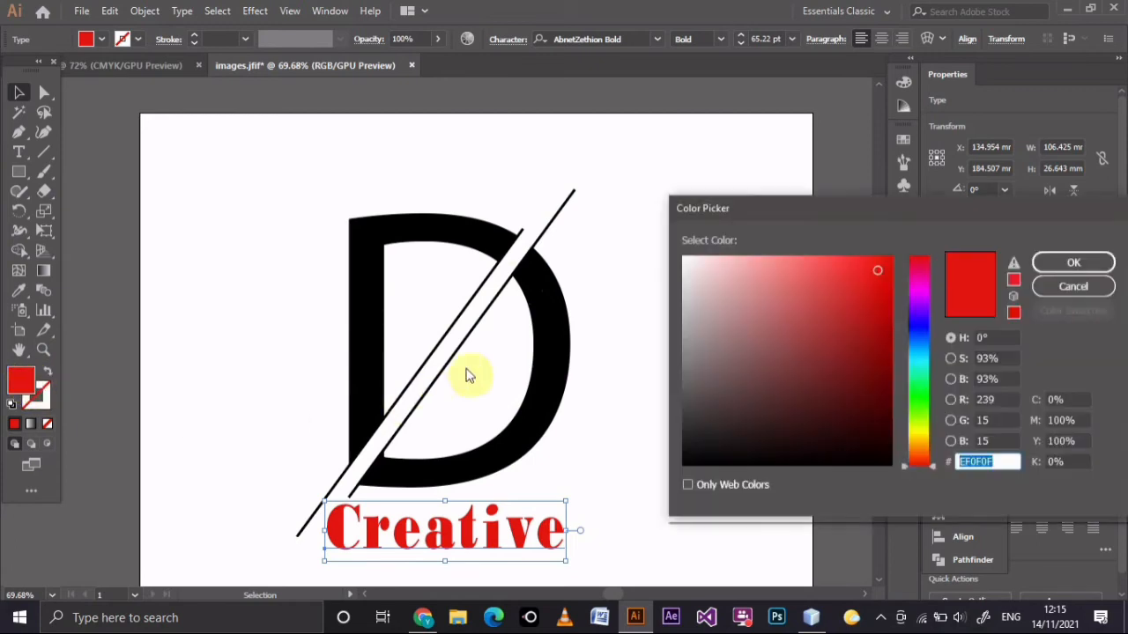
{"action": "left_click", "coordinate": [913, 319]}
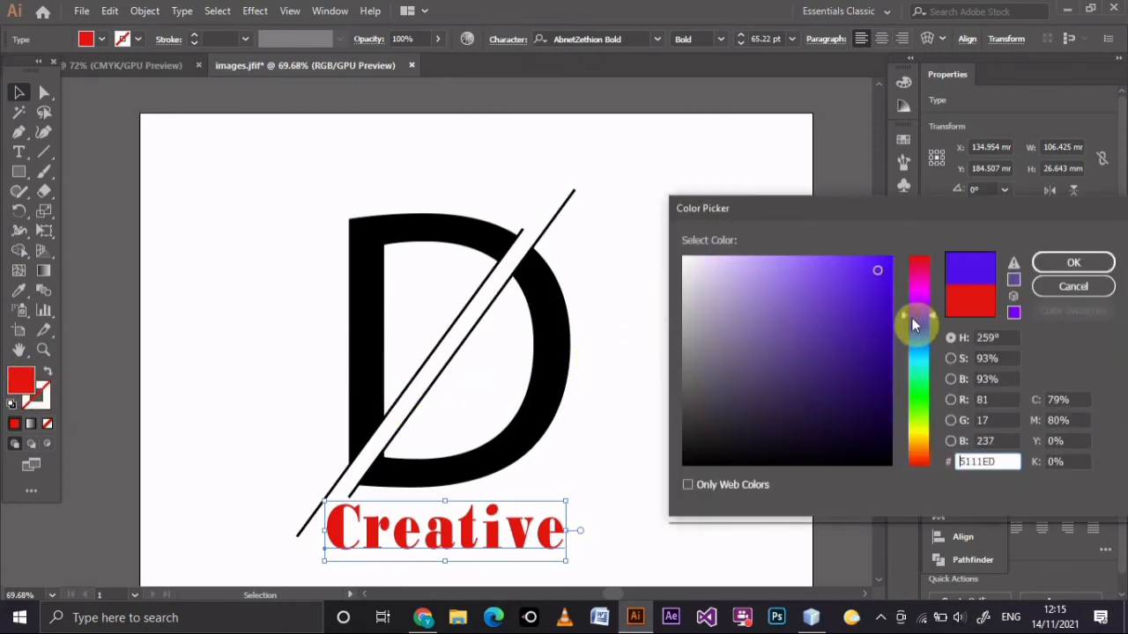
{"action": "left_click", "coordinate": [828, 364]}
{"action": "mouse_move", "coordinate": [827, 371]}
{"action": "left_mouse_down"}
{"action": "mouse_move", "coordinate": [861, 381]}
{"action": "mouse_move", "coordinate": [873, 373]}
{"action": "left_mouse_up"}
{"action": "left_click", "coordinate": [1073, 262]}
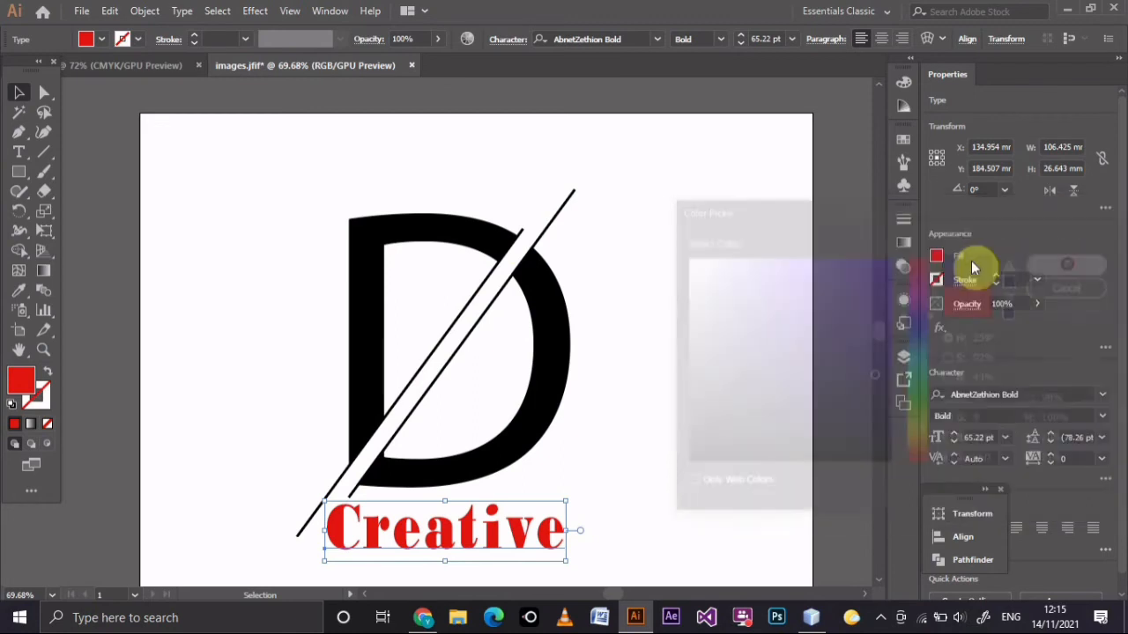
{"action": "left_click", "coordinate": [620, 469]}
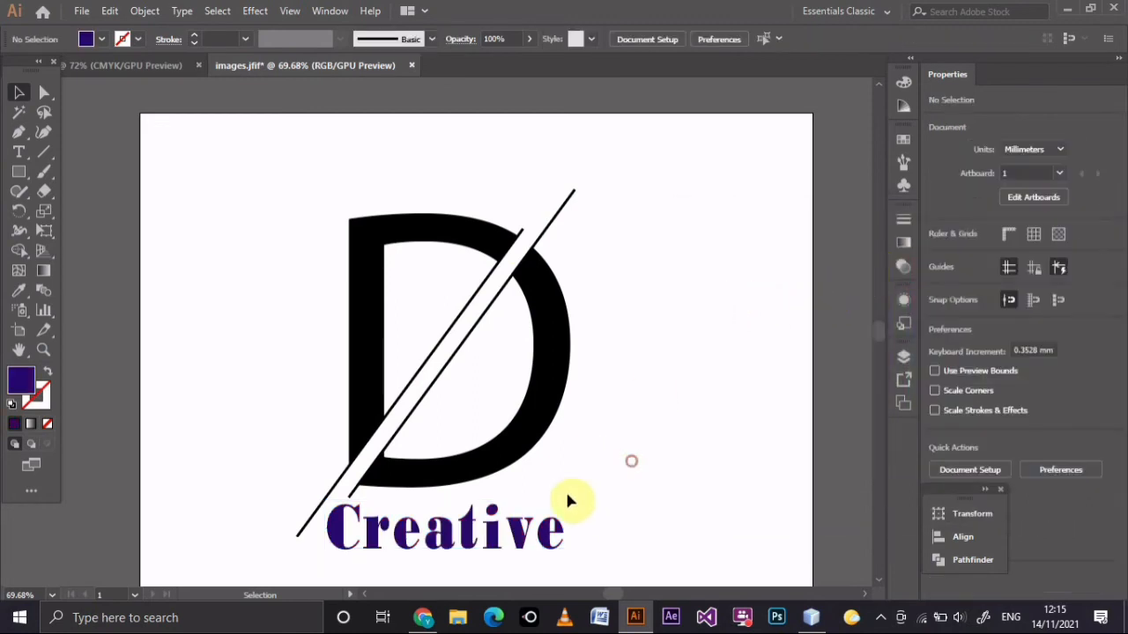
Shift the Creative text right to line up with the D's left edge, and group it with the letter and lines.
{"action": "mouse_move", "coordinate": [492, 535]}
{"action": "left_mouse_down"}
{"action": "mouse_move", "coordinate": [536, 537]}
{"action": "mouse_move", "coordinate": [498, 535]}
{"action": "left_mouse_up"}
{"action": "left_click_drag", "start_coordinate": [264, 243], "coordinate": [486, 553]}
{"action": "right_click", "coordinate": [454, 476]}
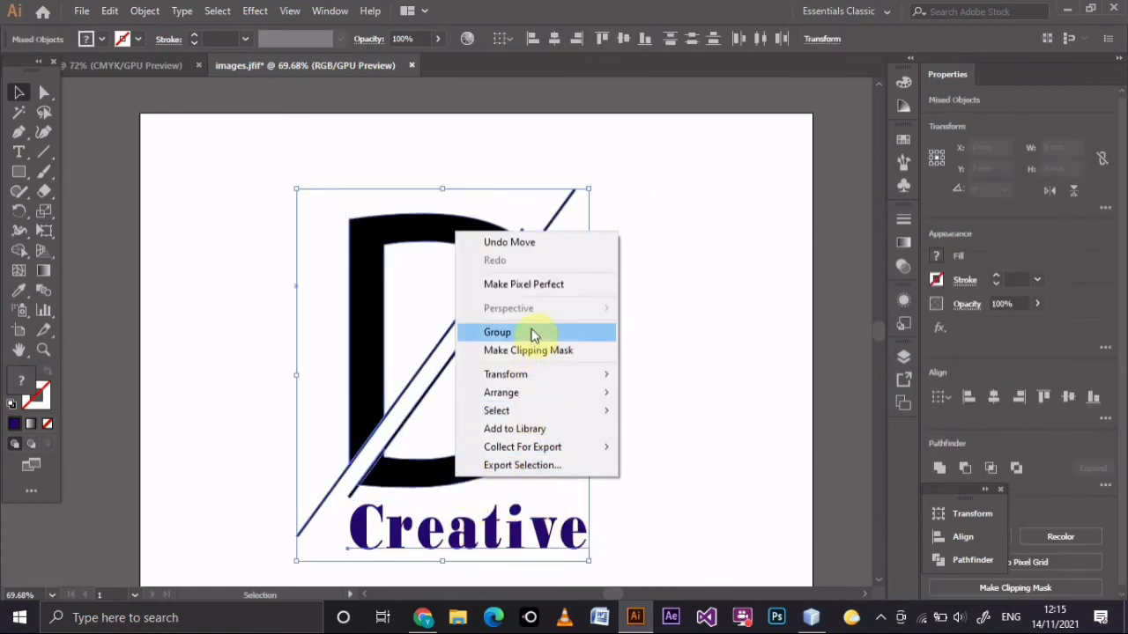
{"action": "left_click", "coordinate": [498, 332]}
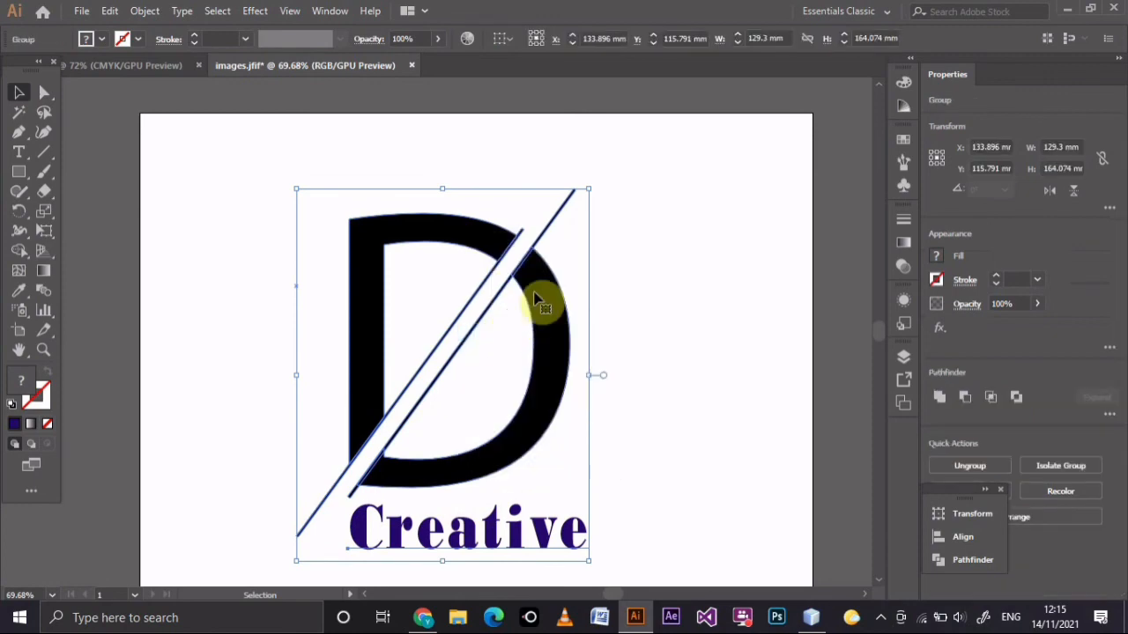
Scale the logo group down slightly and move it up toward the middle of the artboard.
{"action": "left_click_drag", "start_coordinate": [589, 186], "coordinate": [579, 253]}
{"action": "left_click_drag", "start_coordinate": [504, 445], "coordinate": [531, 374]}
{"action": "left_click", "coordinate": [673, 415]}
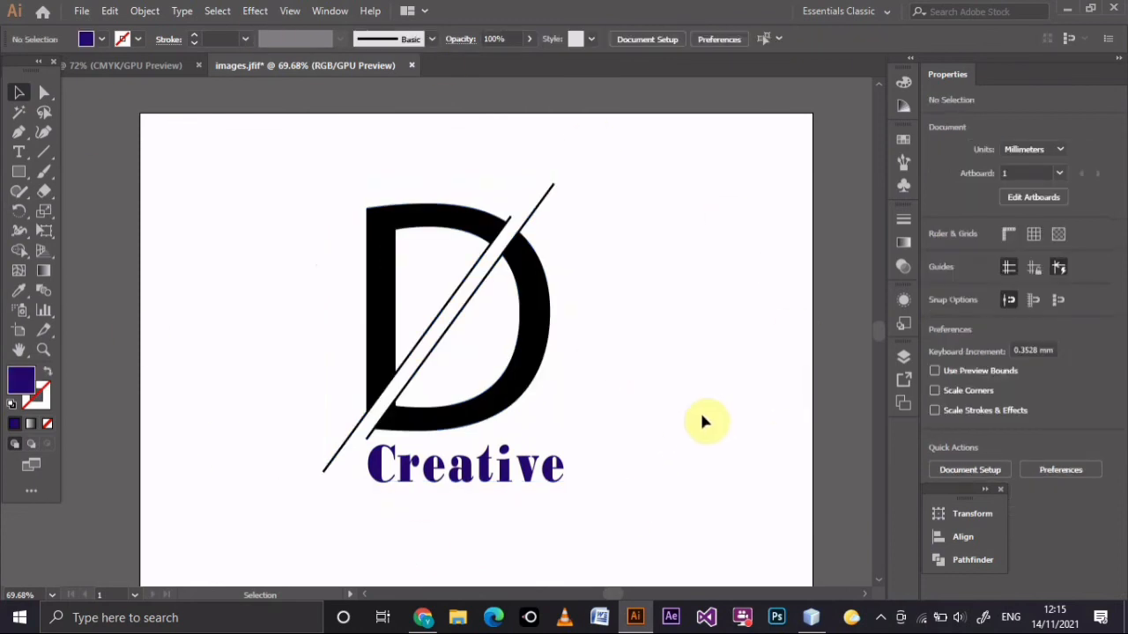
Ungroup the logo and fill the Creative text with black.
{"action": "left_click", "coordinate": [503, 484]}
{"action": "right_click", "coordinate": [483, 476]}
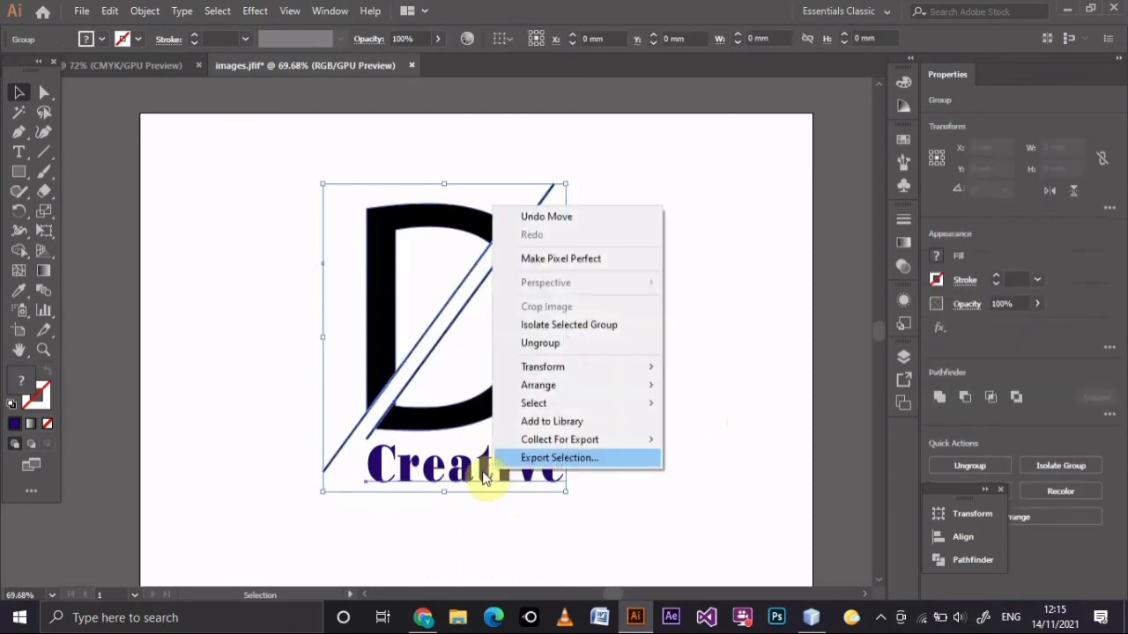
{"action": "left_click", "coordinate": [555, 343]}
{"action": "left_click", "coordinate": [516, 480]}
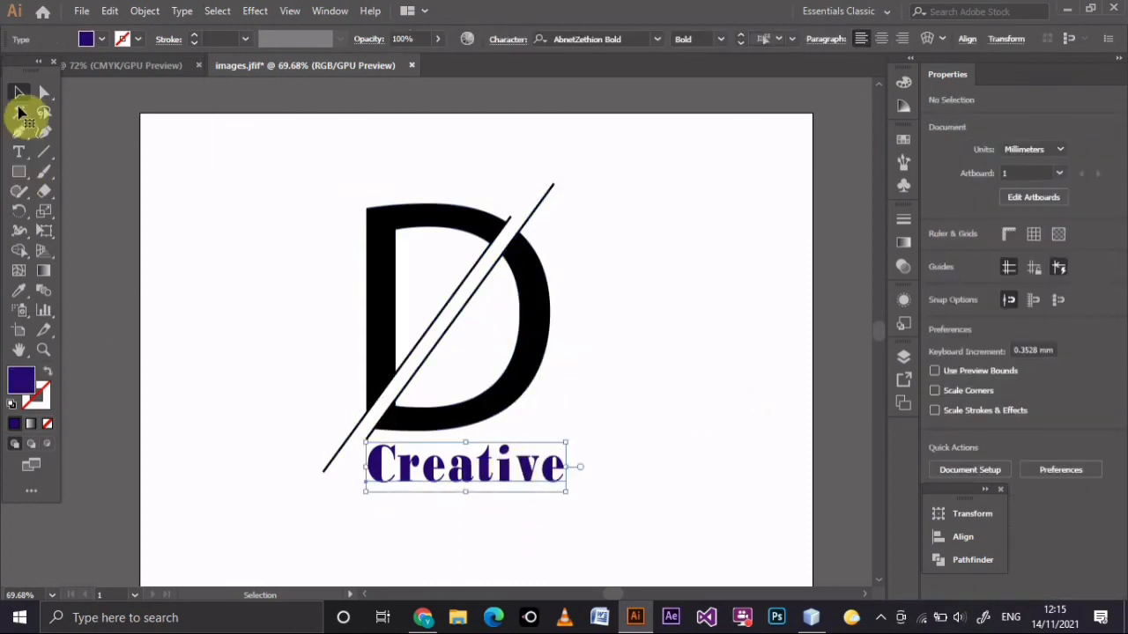
{"action": "double_click", "coordinate": [24, 381]}
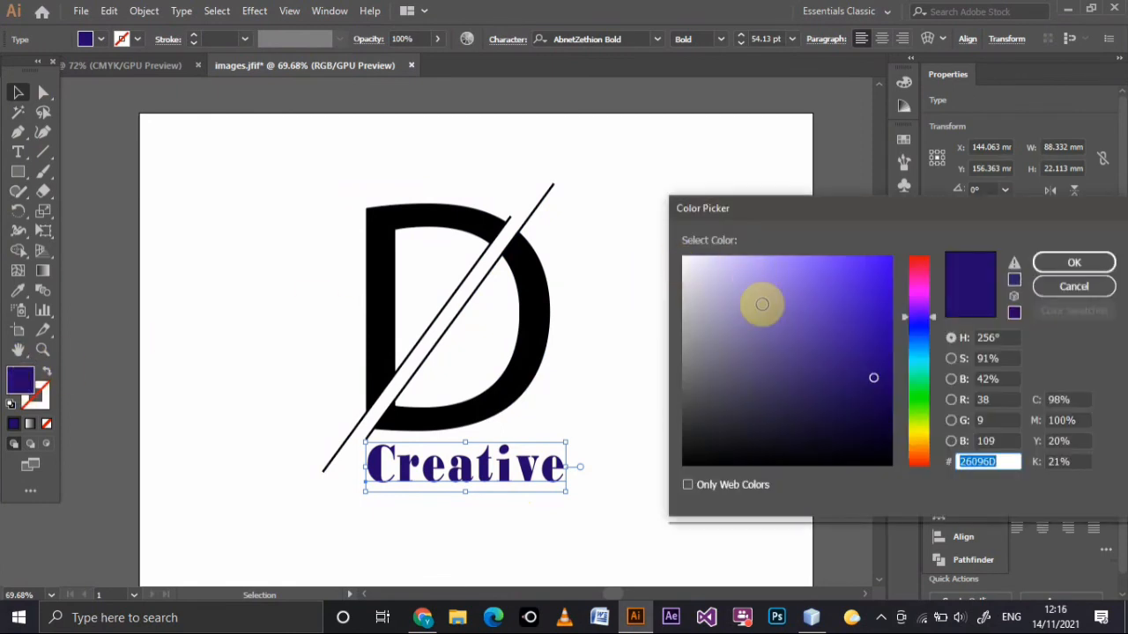
{"action": "left_click_drag", "start_coordinate": [848, 433], "coordinate": [683, 465]}
{"action": "left_click", "coordinate": [1073, 261]}
{"action": "left_click", "coordinate": [739, 303]}
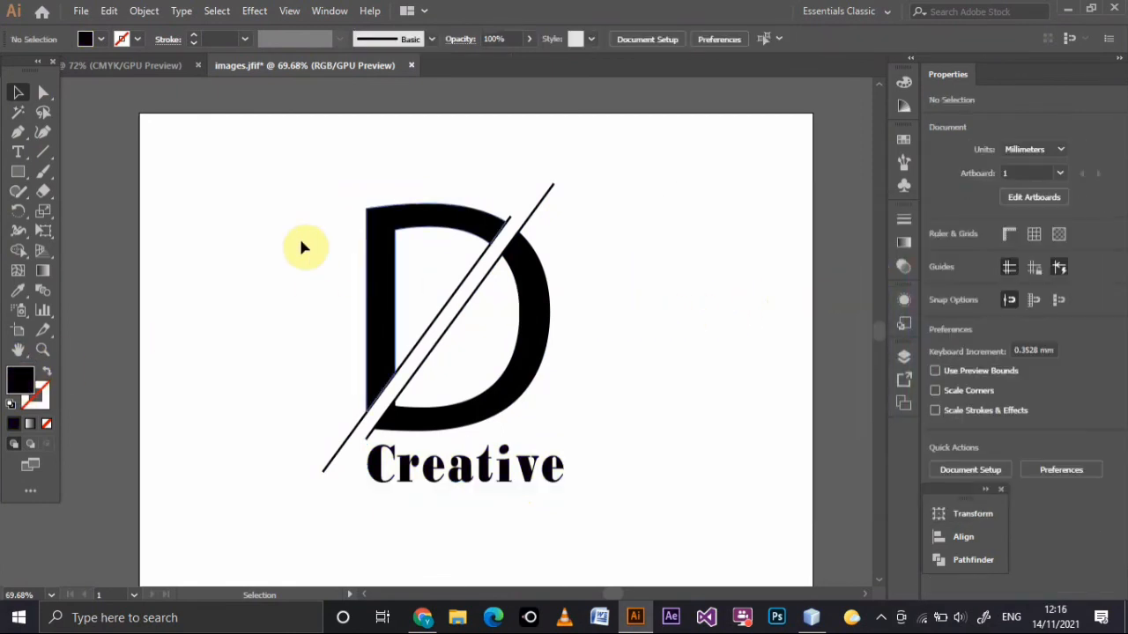
Group the letter D, the diagonal lines and the Creative text together.
{"action": "left_click_drag", "start_coordinate": [565, 538], "coordinate": [562, 533]}
{"action": "right_click", "coordinate": [499, 403]}
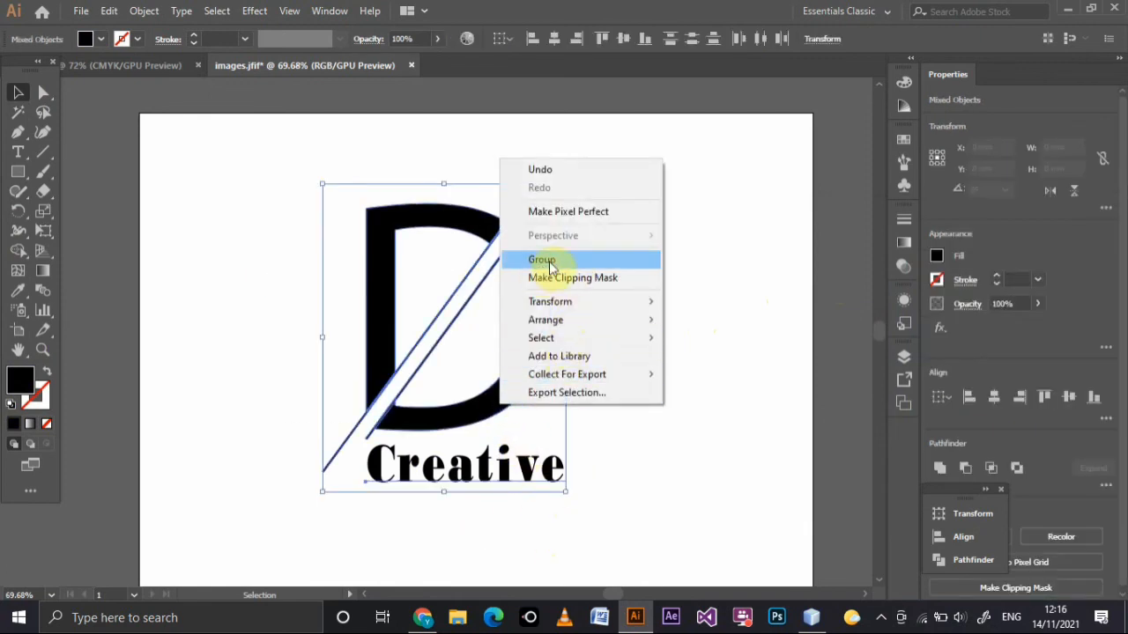